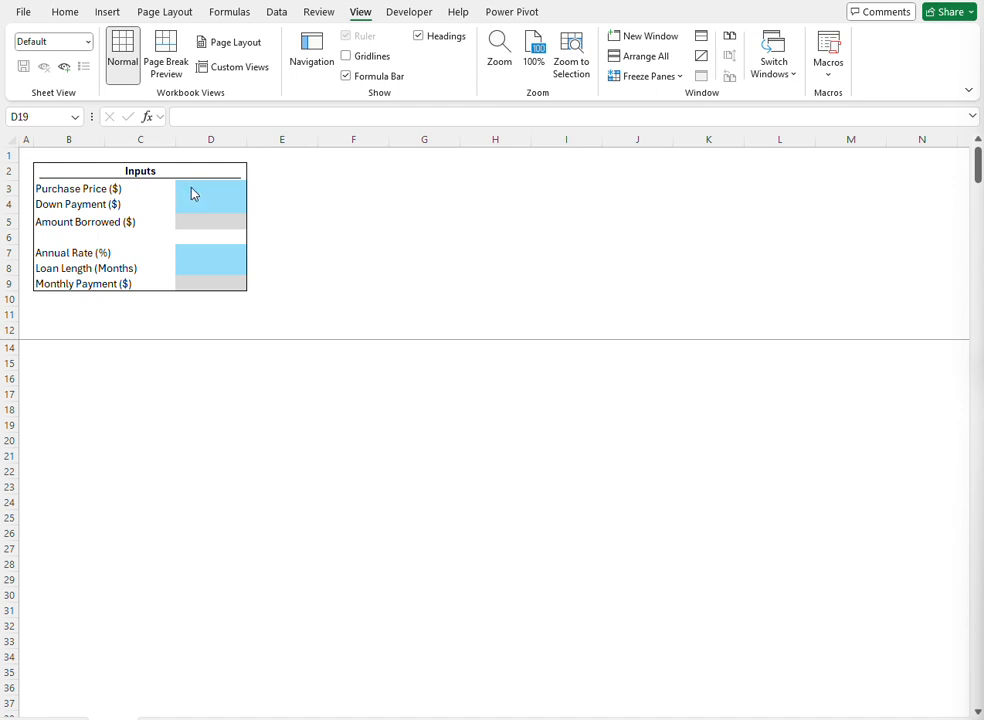
Step: Enter a purchase price of 500,000 in D3 and a down payment of -100,000 in D4
left_click(200, 186)
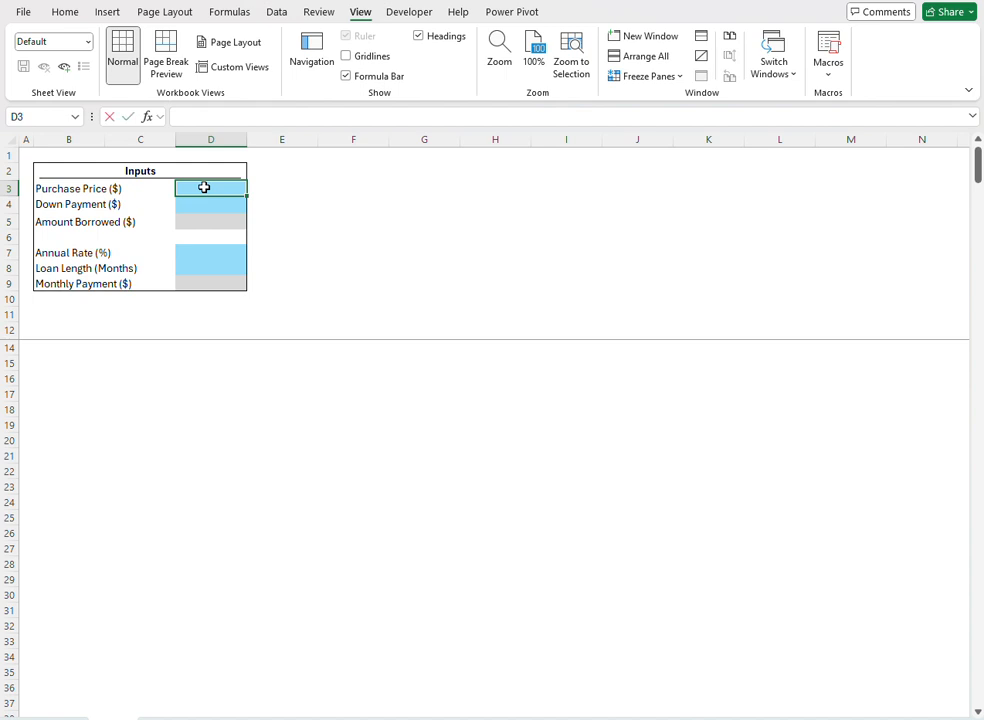
type("500000")
key("Return")
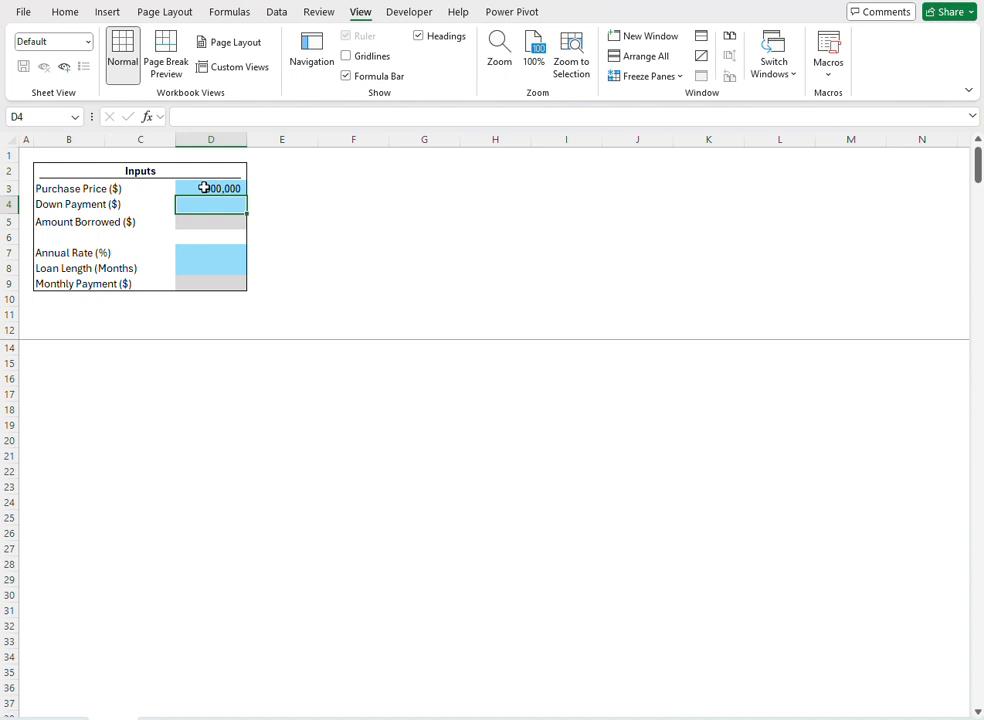
type("-")
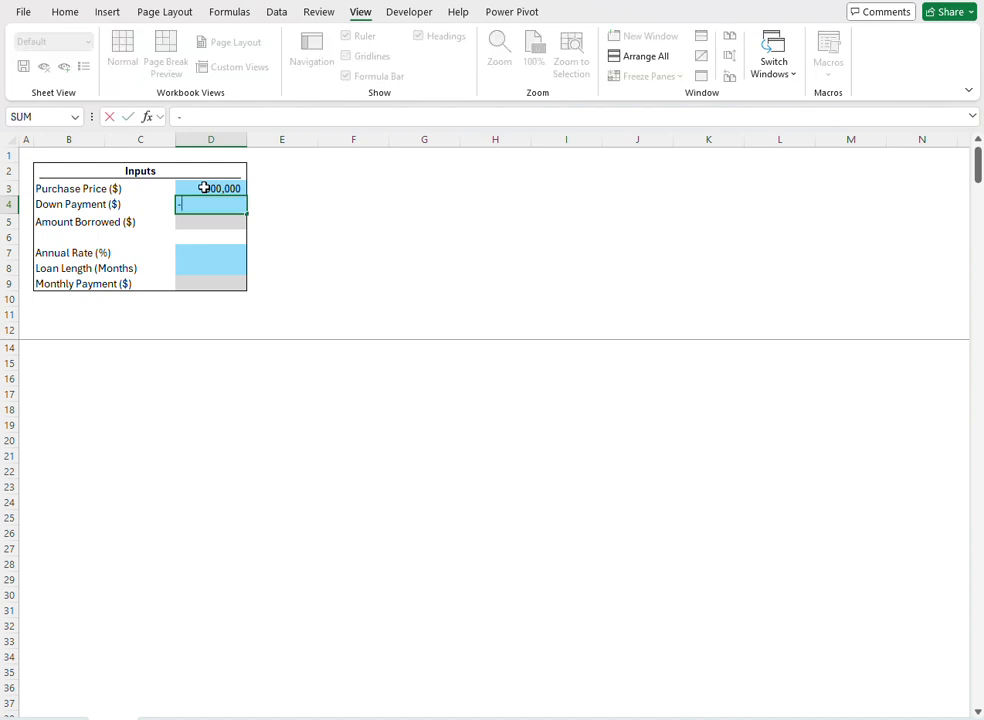
type("1000000")
key("Return")
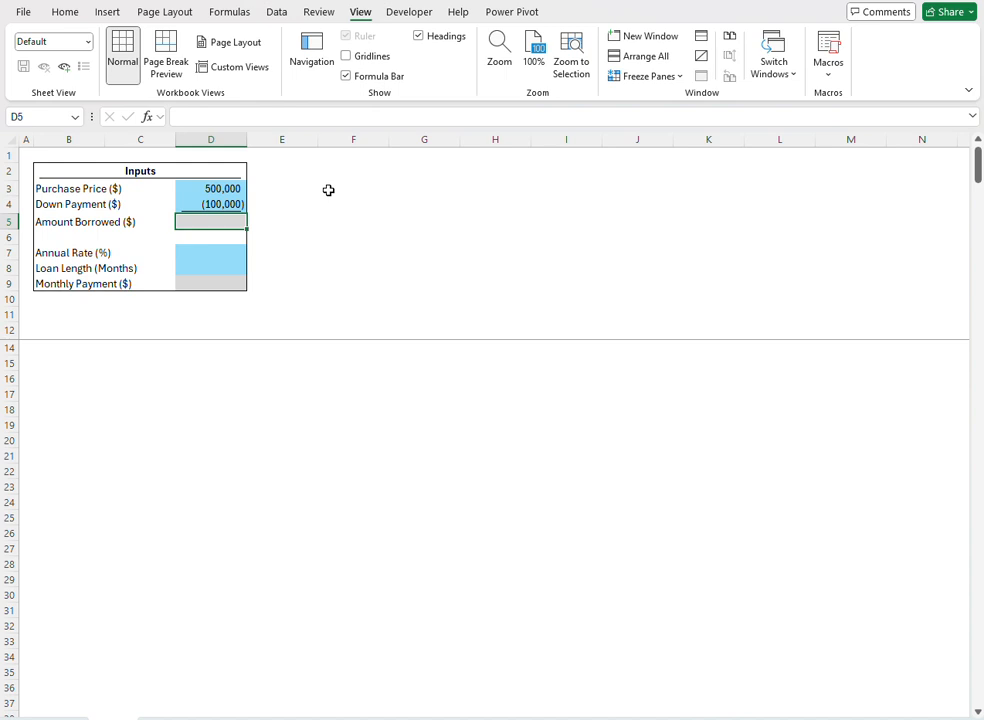
Step: Calculate the amount borrowed in D5 as the sum of the purchase price and down payment, using +D3+D4
type("+")
key("Up")
key("Up")
type("+")
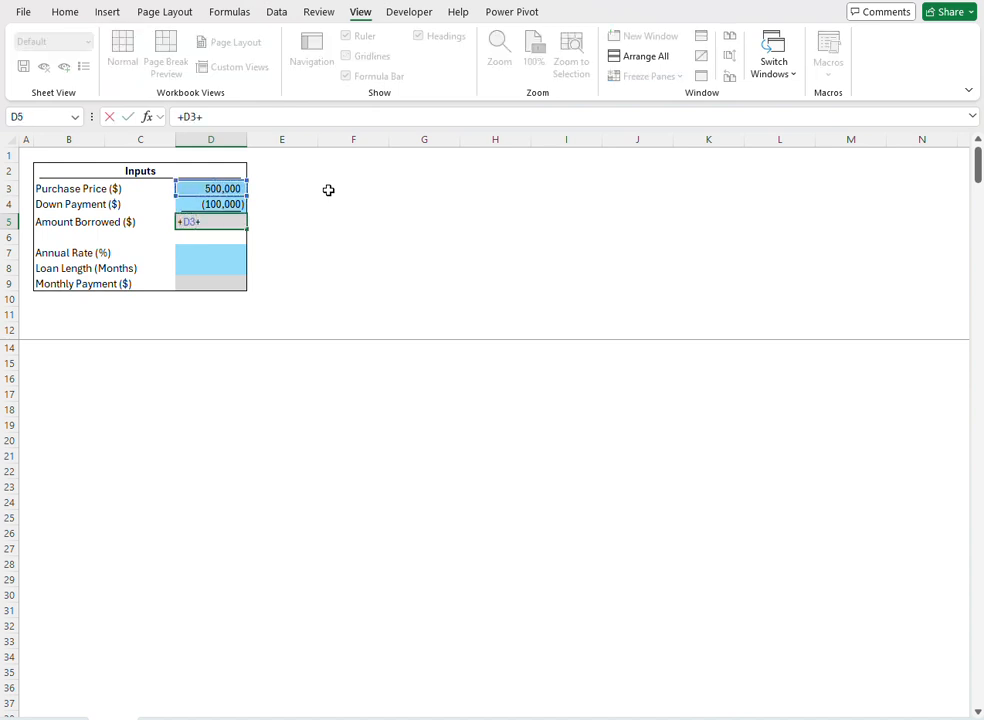
key("Up")
key("Return")
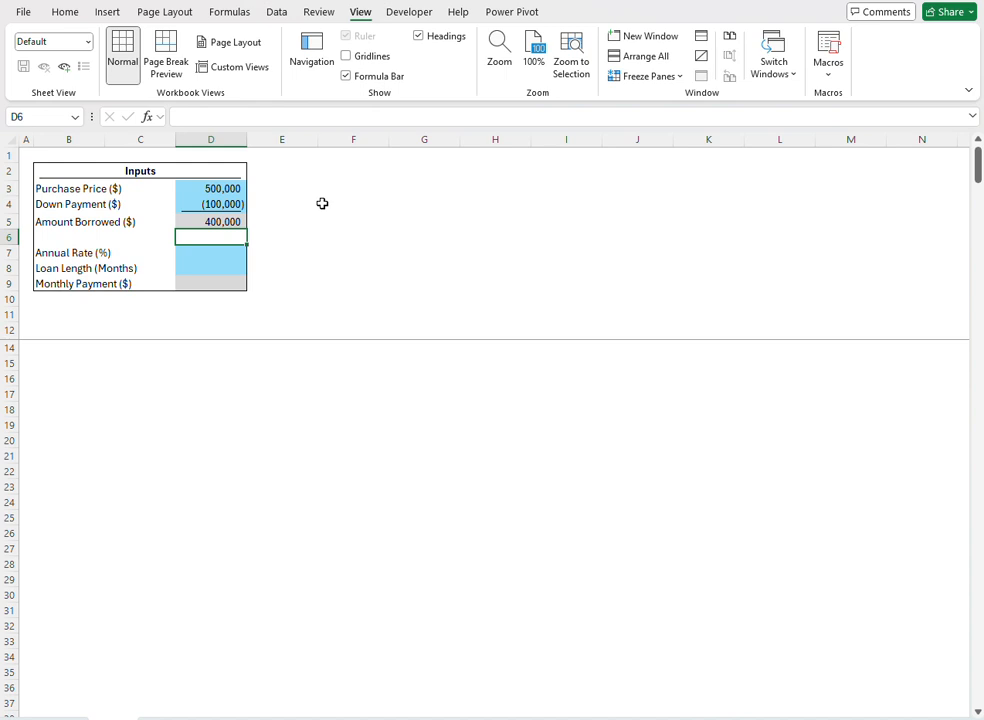
Step: Set the annual rate in D7 to 7% and the loan length in D8 to +30*12 months
key("Down")
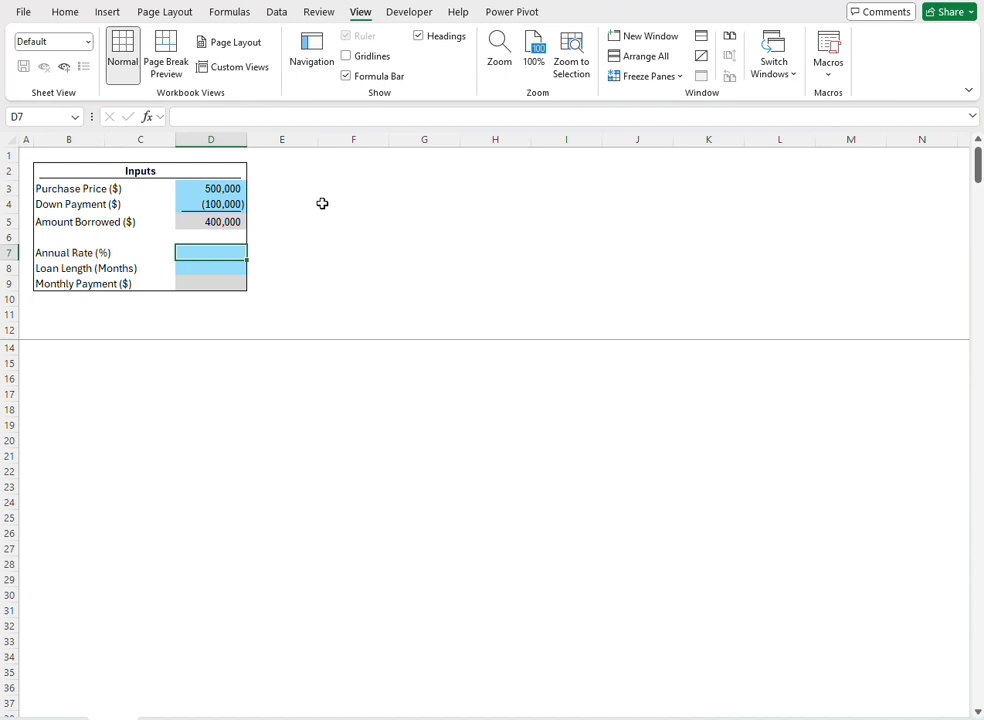
type("7")
key("Return")
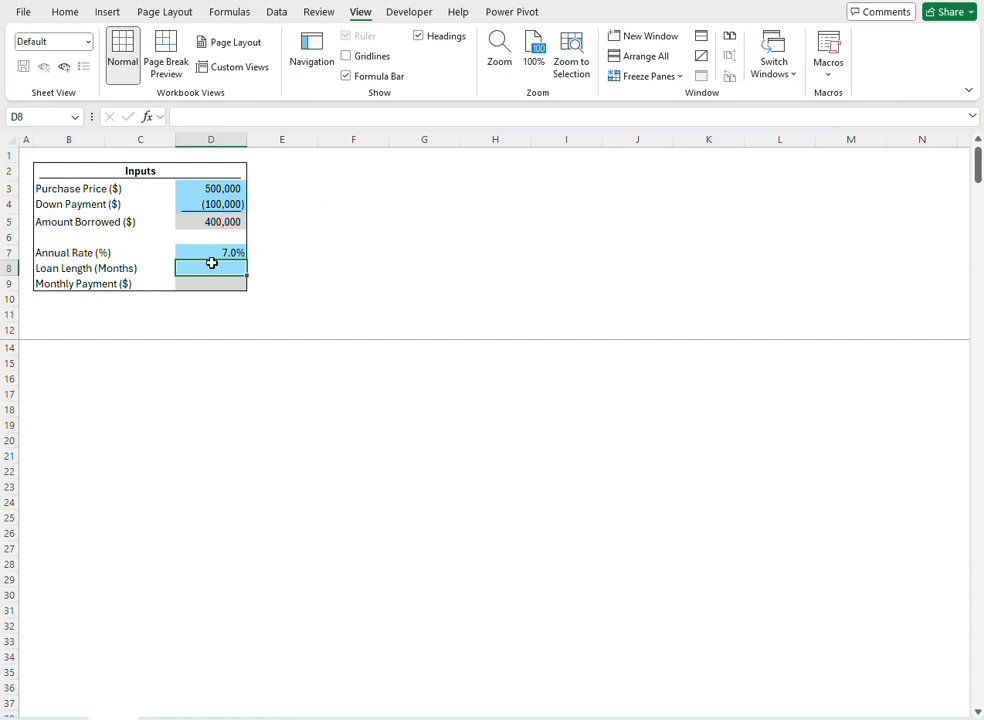
type("+")
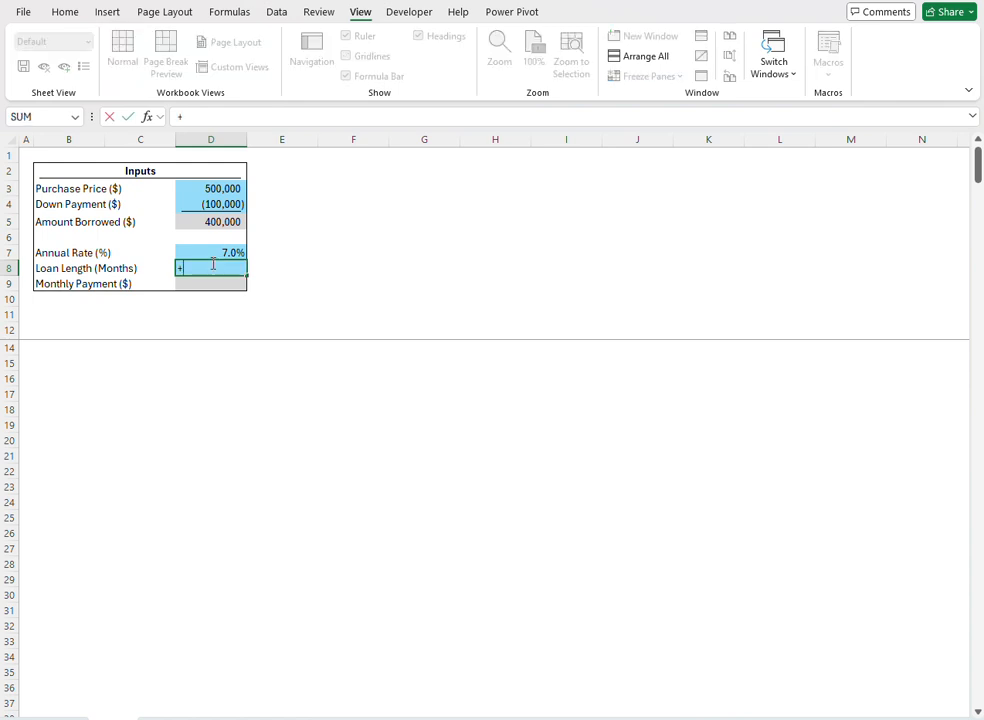
type("30*12")
key("Return")
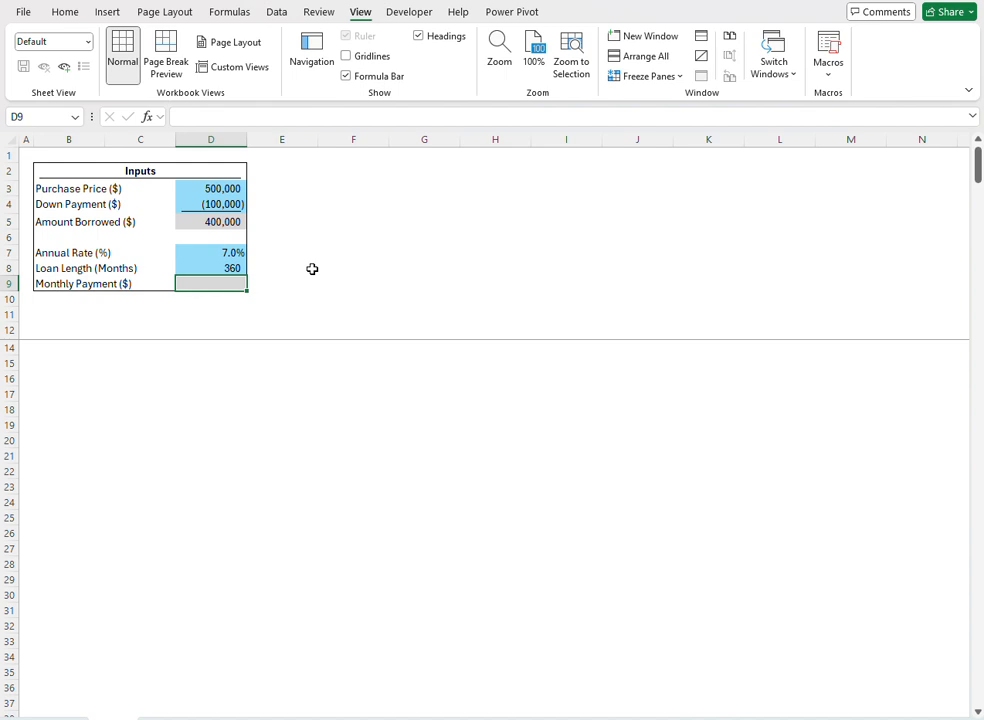
Step: Calculate the monthly payment in D9 with the formula =PMT(D7/12,D8,D5,0)
type("=")
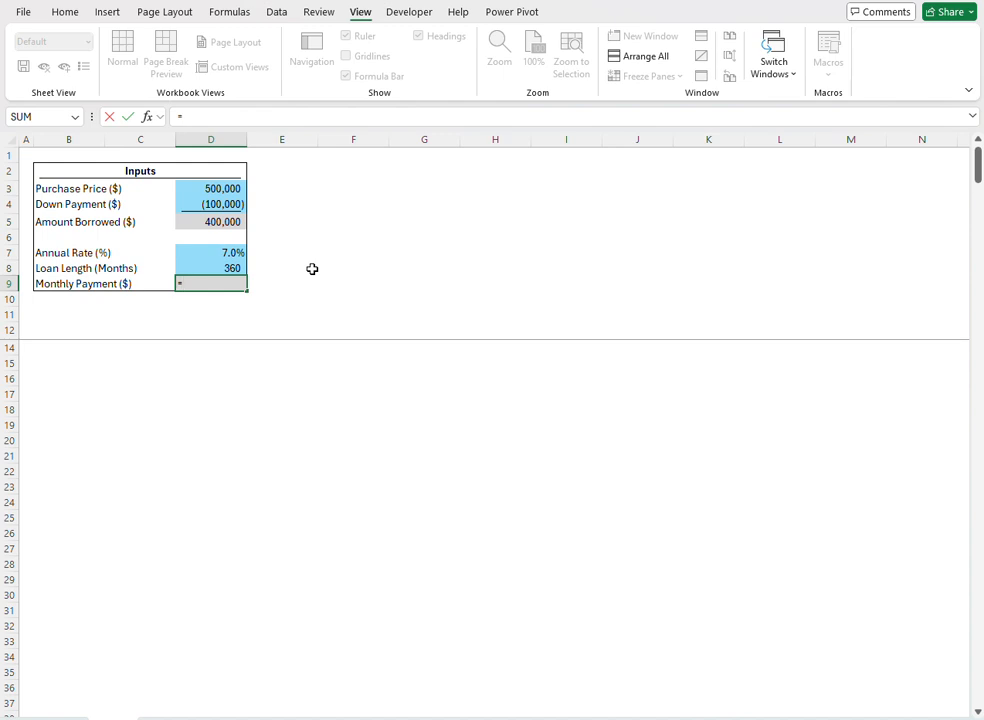
type("pmt")
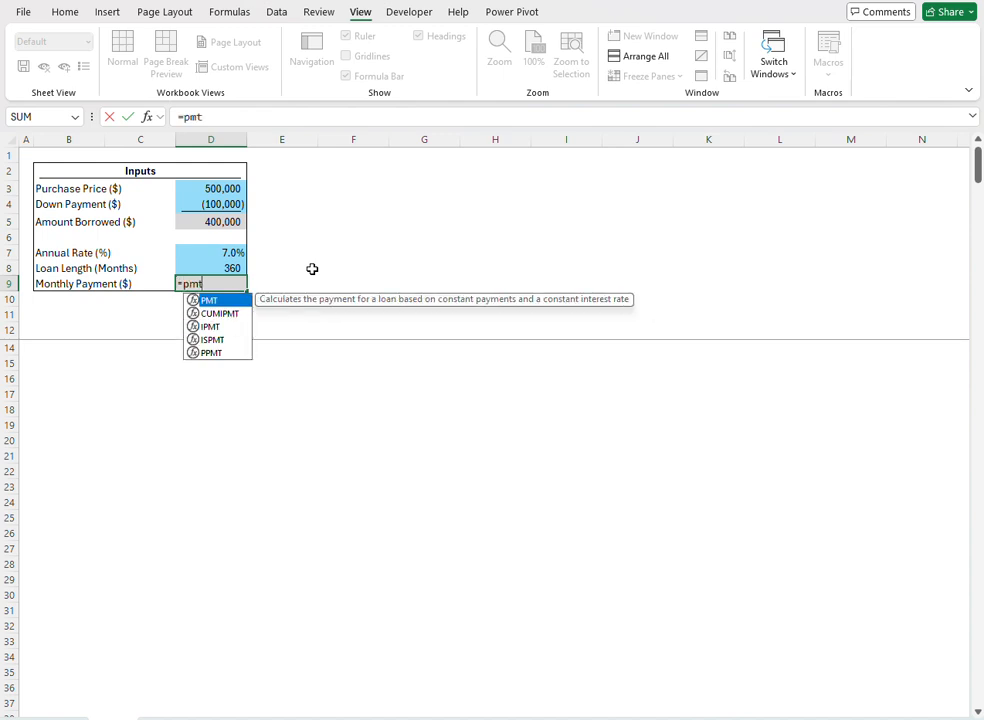
key("Tab")
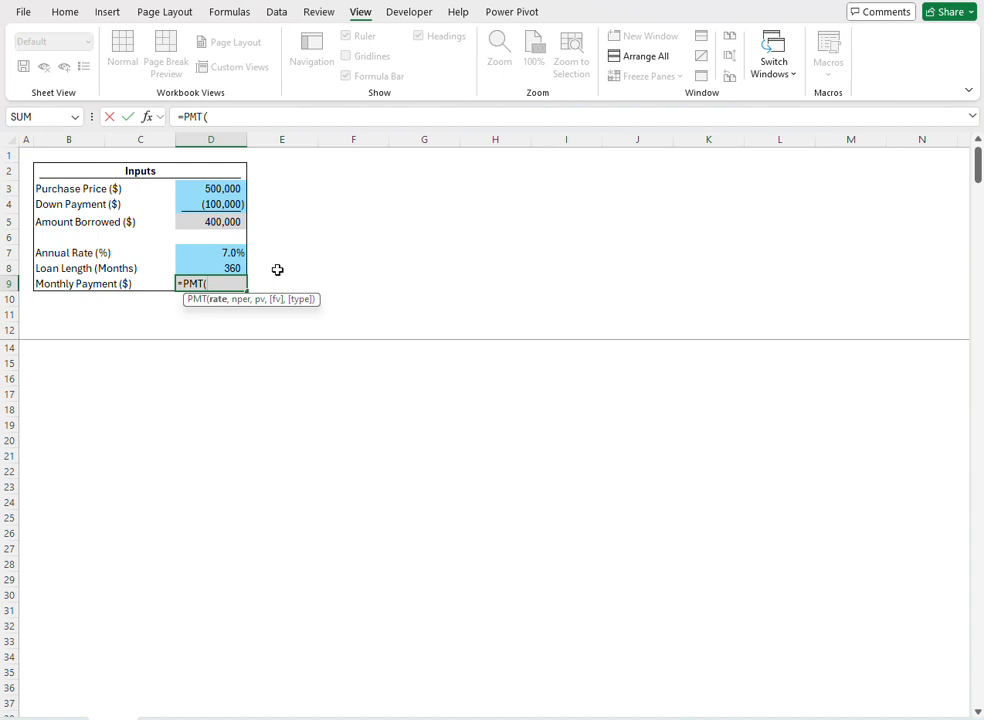
left_click(210, 250)
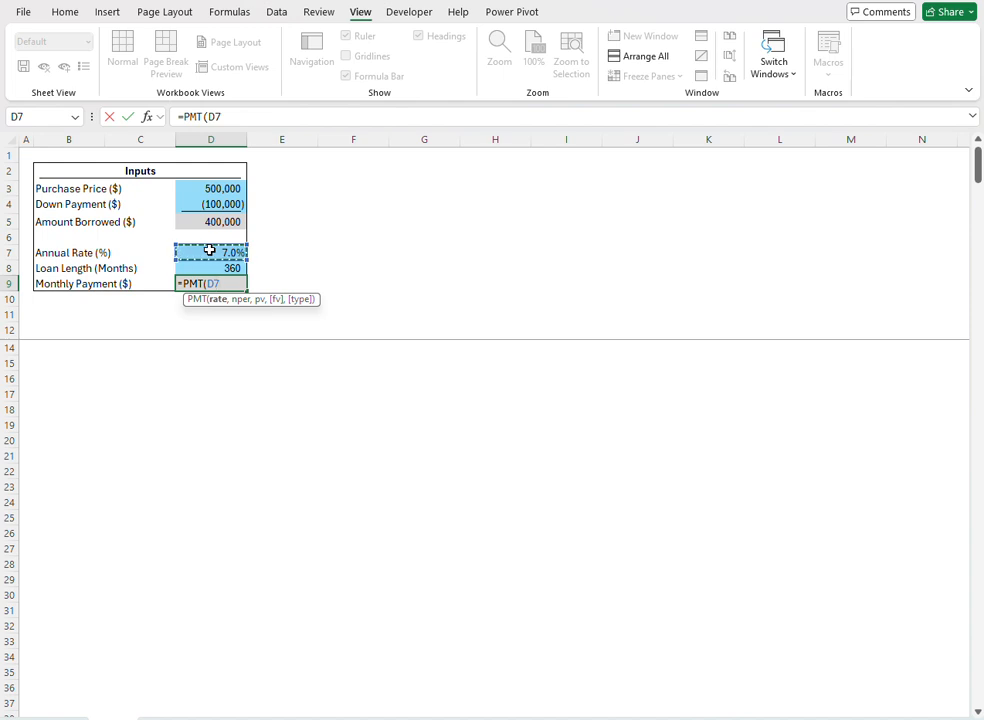
type("/12")
type(",")
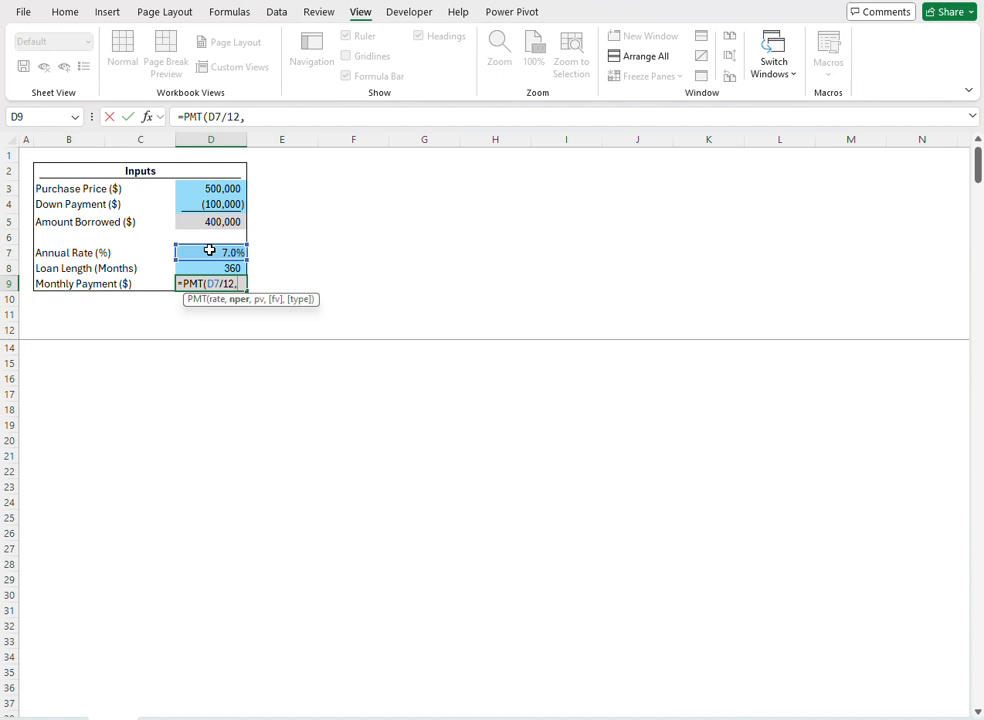
left_click(226, 268)
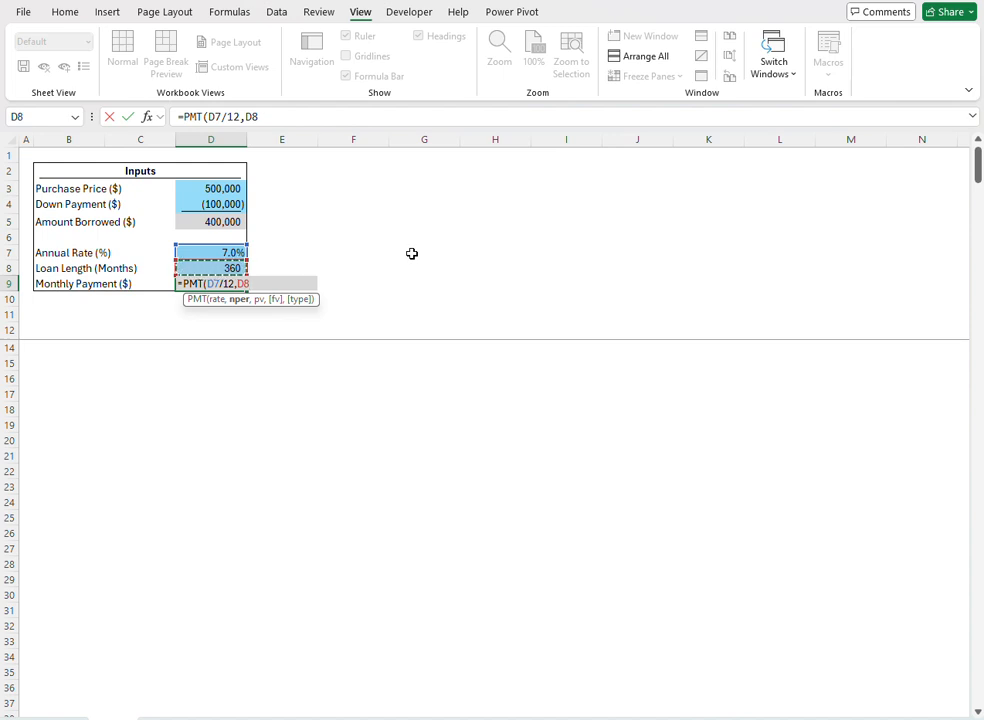
type(",")
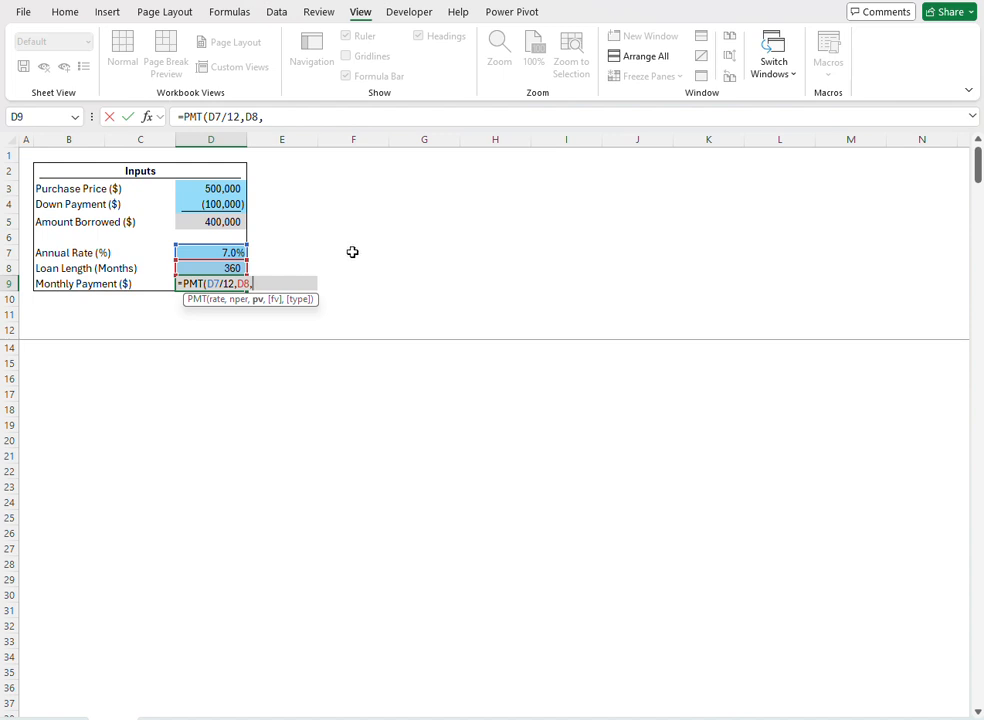
left_click(212, 220)
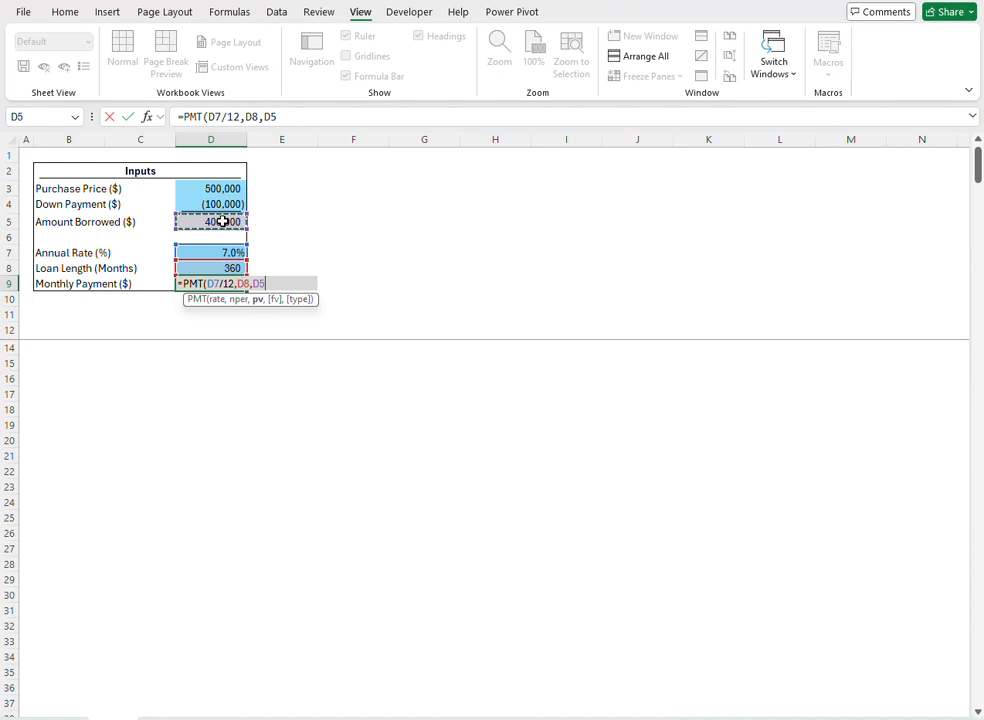
type(",")
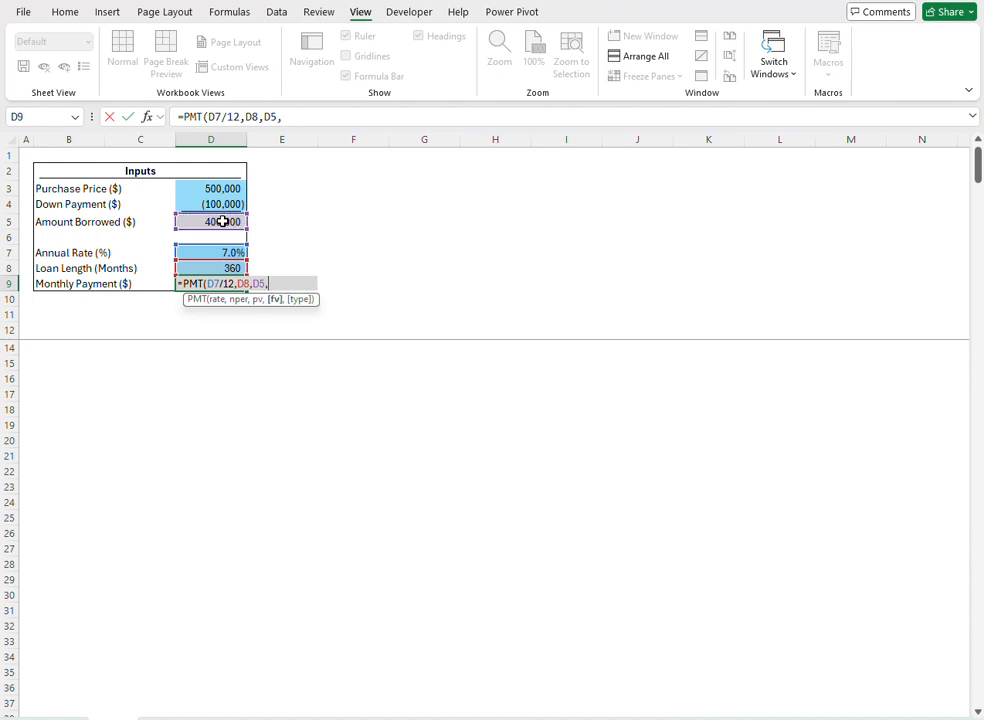
type("0)")
key("Return")
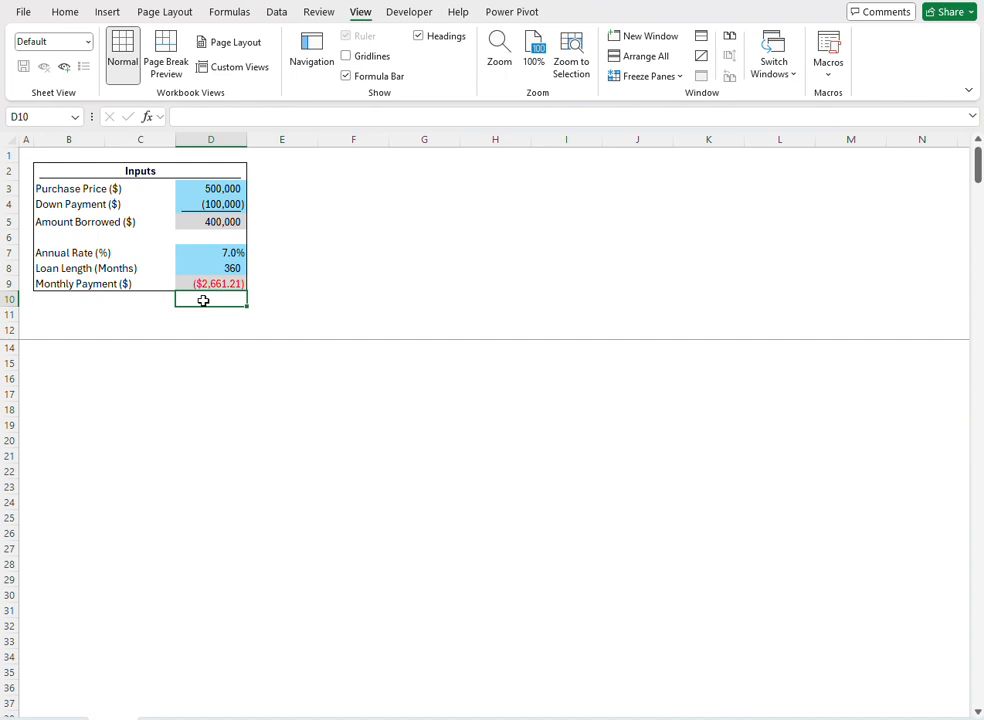
Step: Enter the schedule's first column heading, "Month #", in B12
left_click(80, 326)
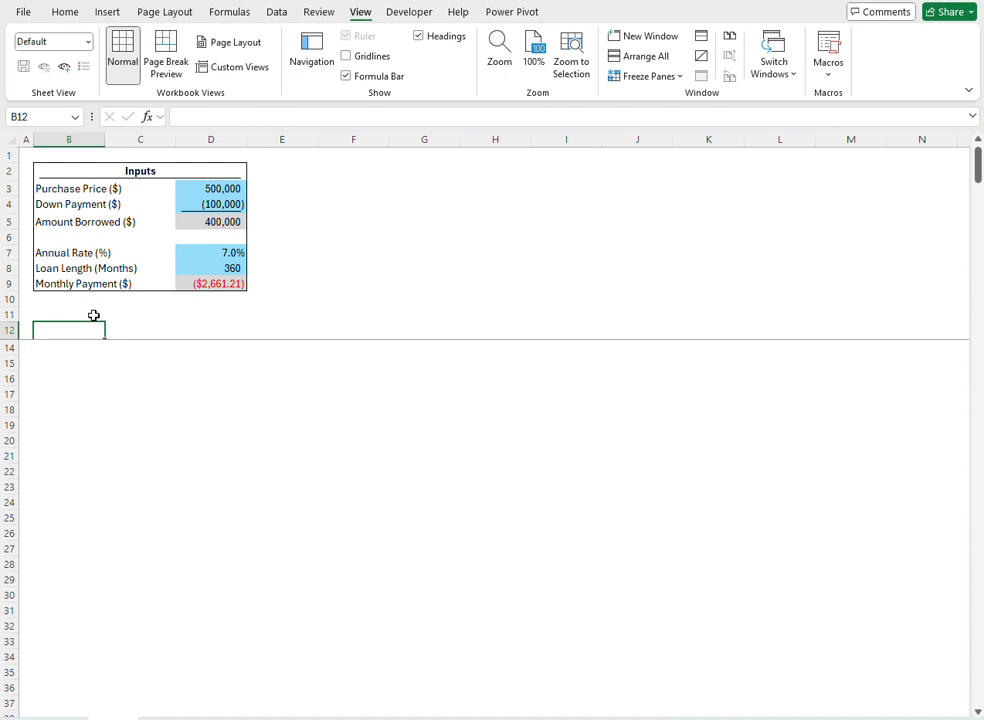
type("Month")
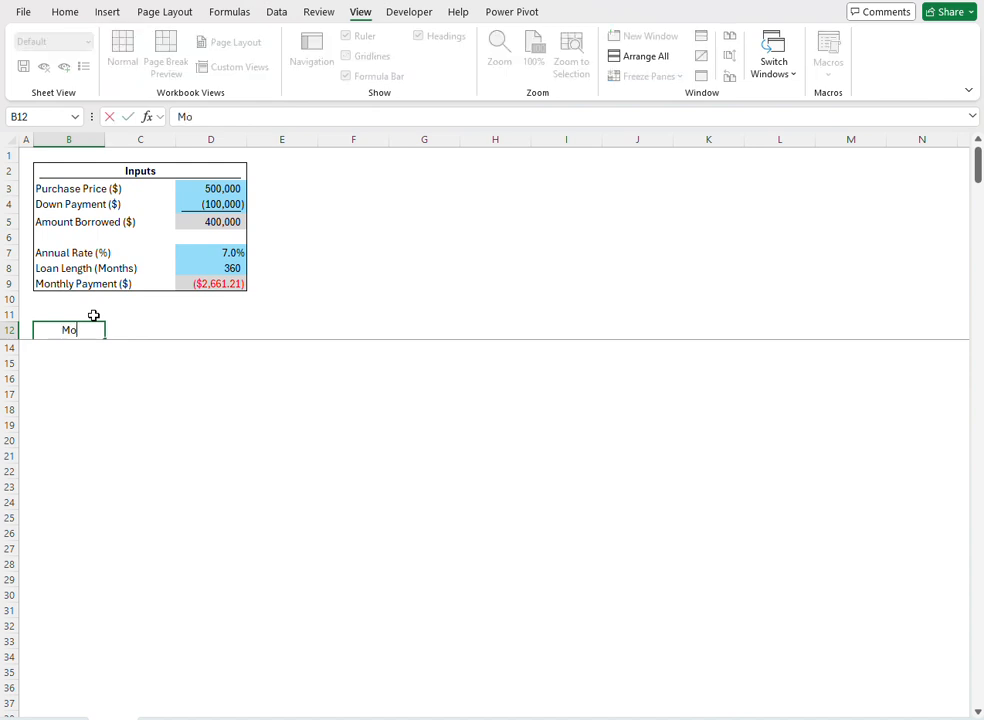
key("BackSpace")
key("BackSpace")
key("BackSpace")
type("nth #")
key("Tab")
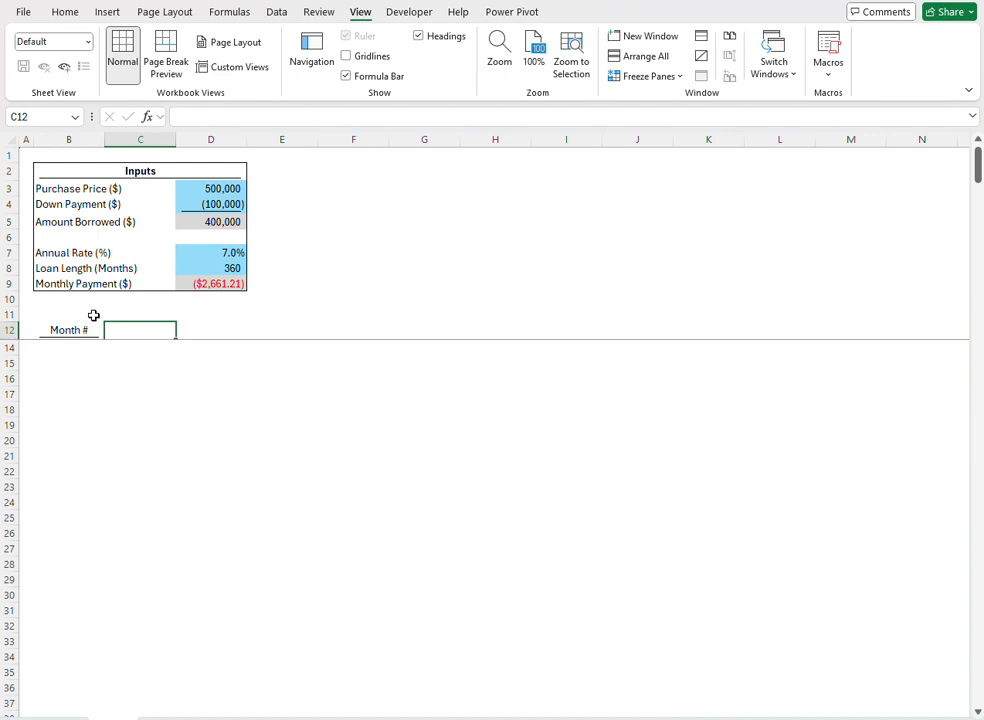
Step: Enter a beginning balance column heading in C12, next to the Month # heading
type("Beginn")
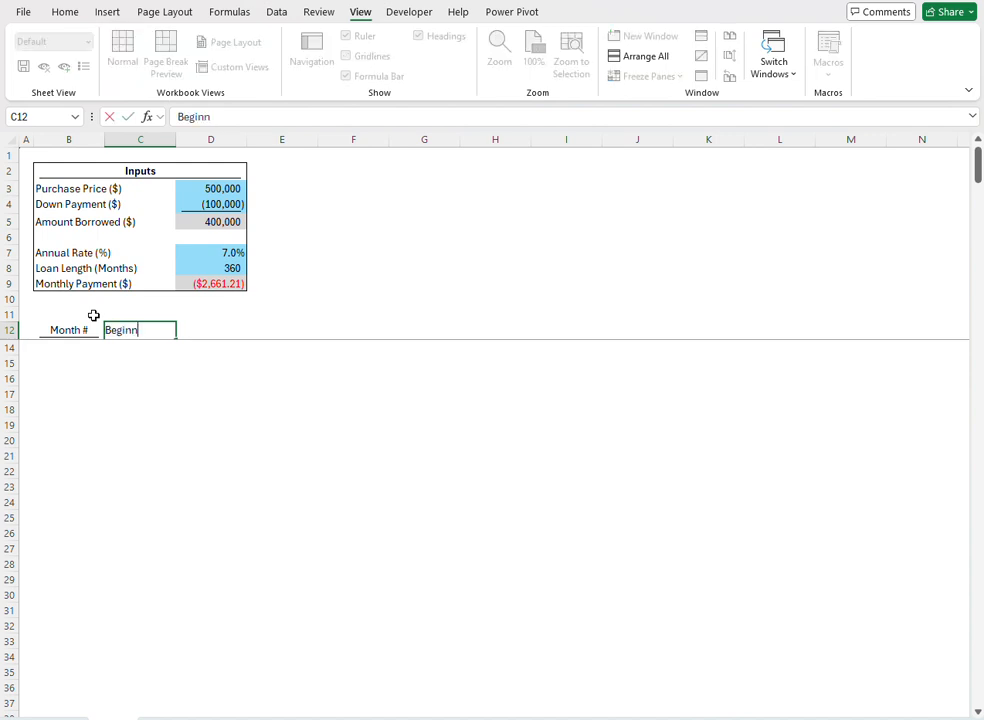
type("ng")
key("BackSpace")
key("BackSpace")
key("BackSpace")
key("BackSpace")
type("nnign")
key("BackSpace")
key("BackSpace")
key("BackSpace")
key("BackSpace")
key("BackSpace")
type("ning Balnce")
key("Return")
key("Up")
key("Right")
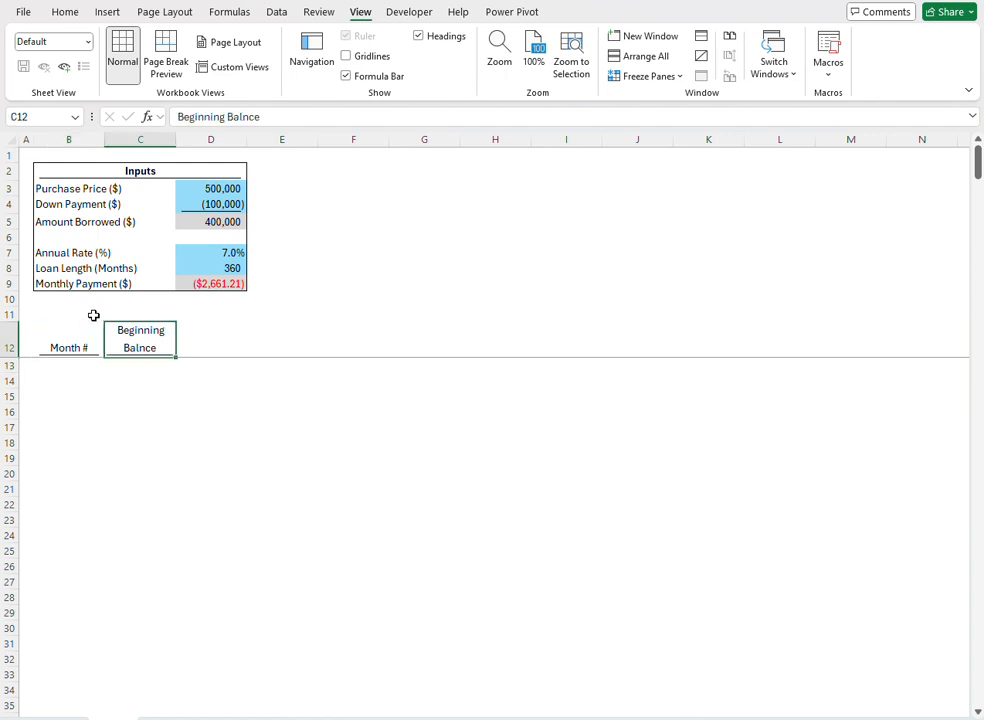
key("Right")
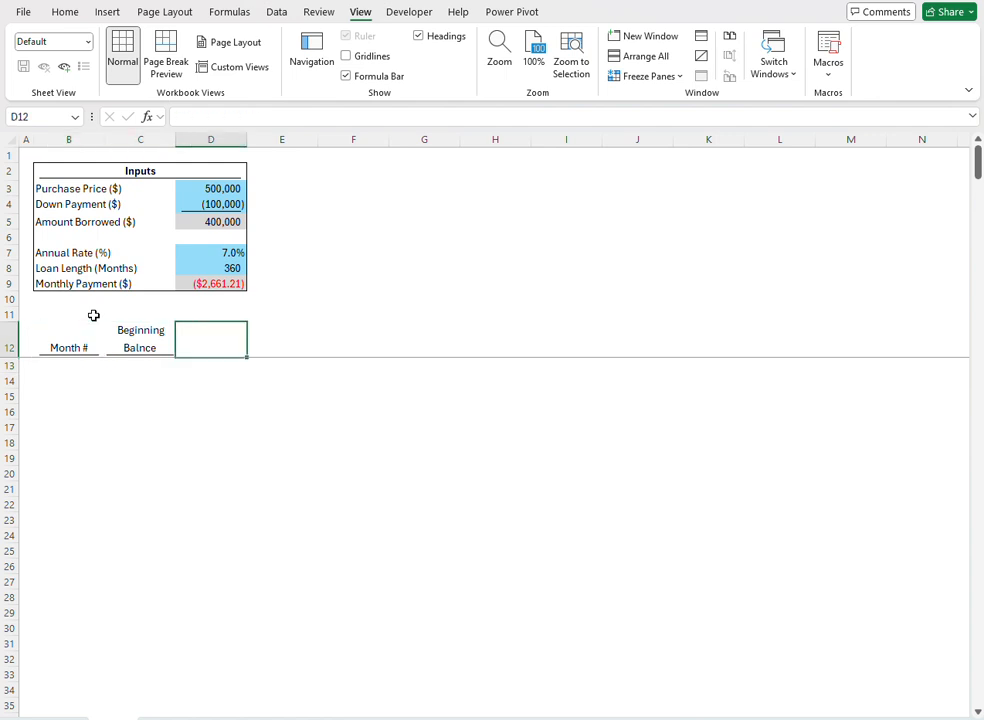
Step: Correct the spelling of the heading in C12 and add the unit so it reads "Beginning Balance ($)"
key("Left")
key("F2")
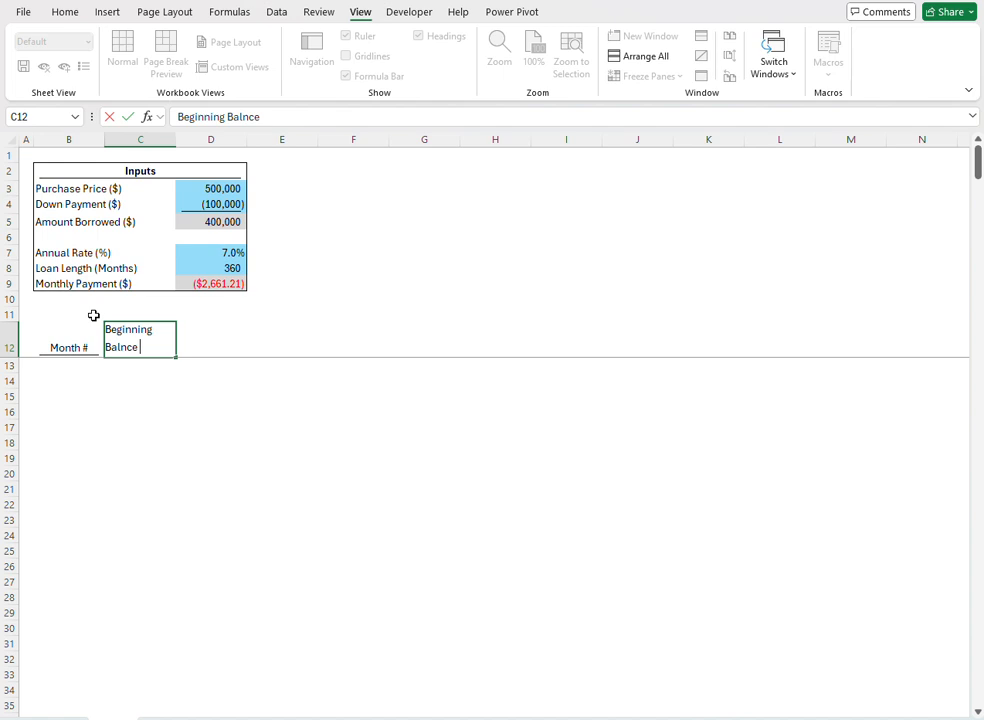
key("BackSpace")
key("BackSpace")
key("BackSpace")
type("ance ($)")
key("Tab")
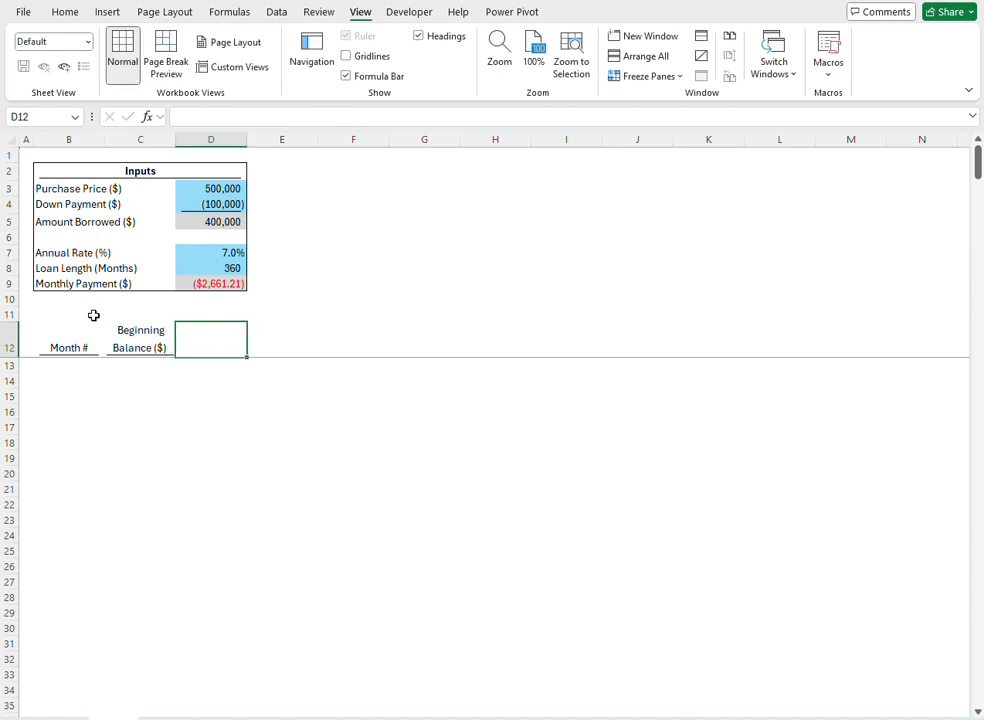
Step: Add the column headings "Monthly Payment ($)" in D12 and "Interest Paid ($)" in E12
type("Mon")
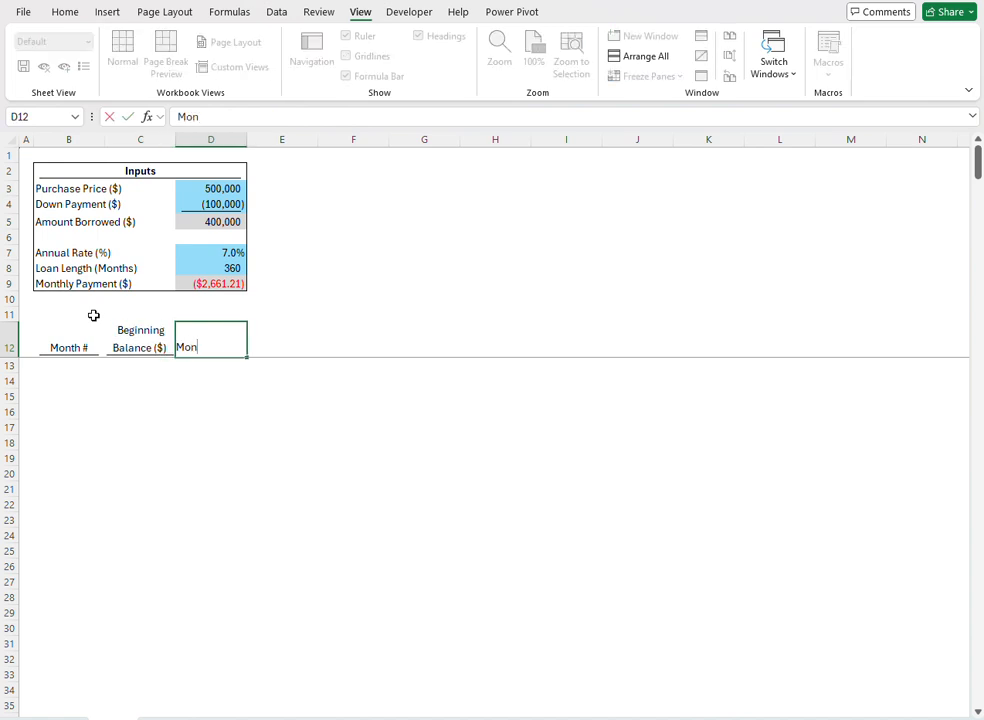
type("thly Payment ($")
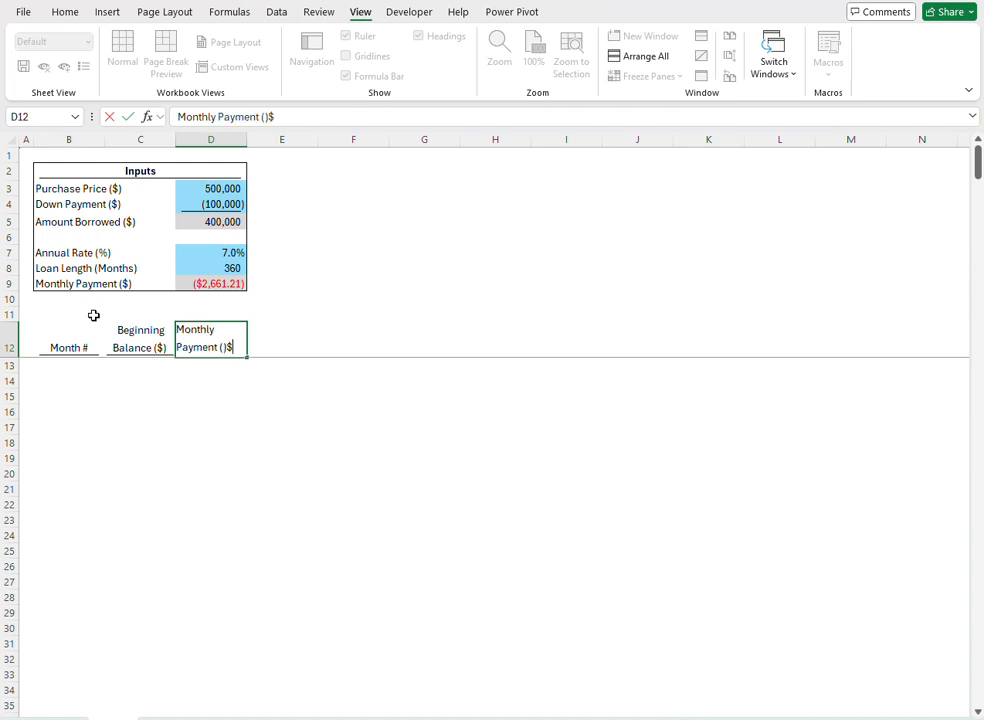
key("BackSpace")
type("$)")
key("Tab")
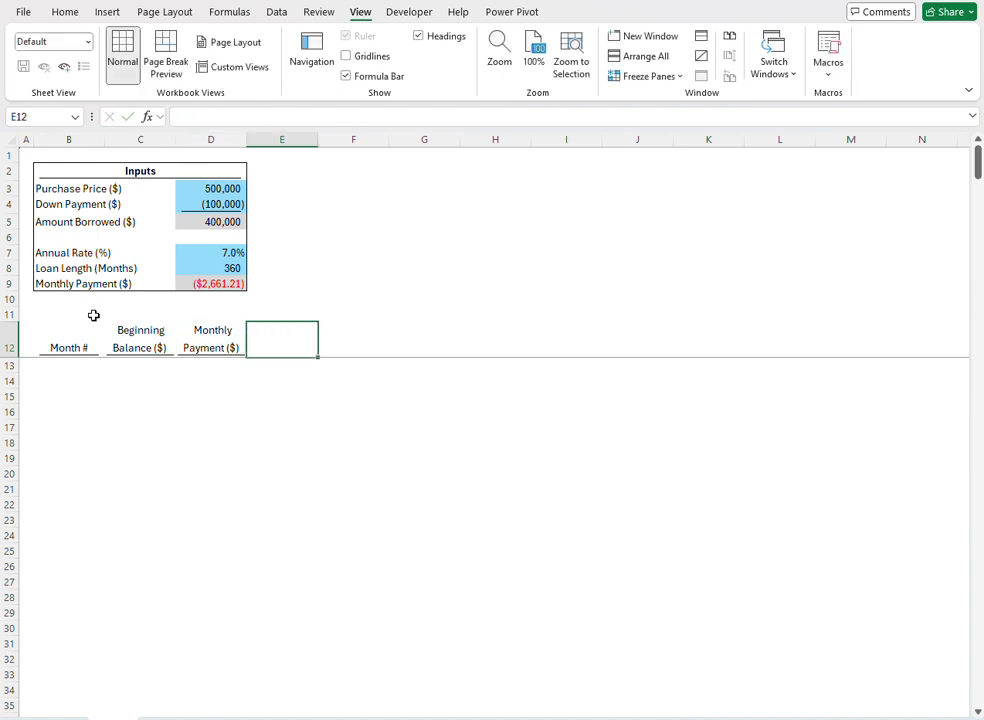
type("Inter")
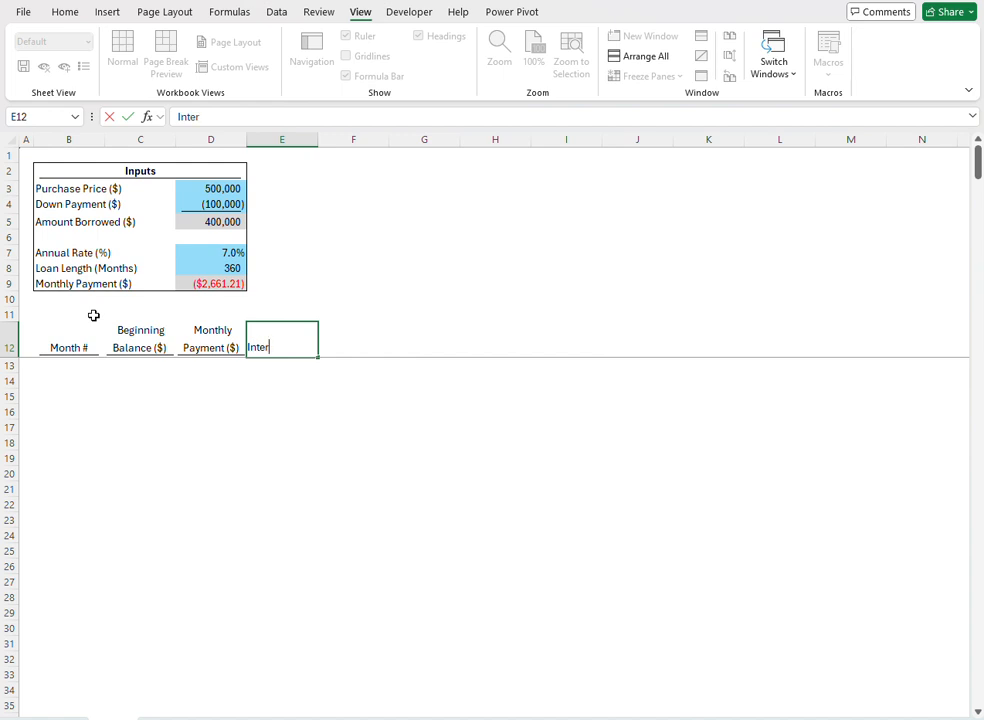
type("est Paid ($)")
key("Return")
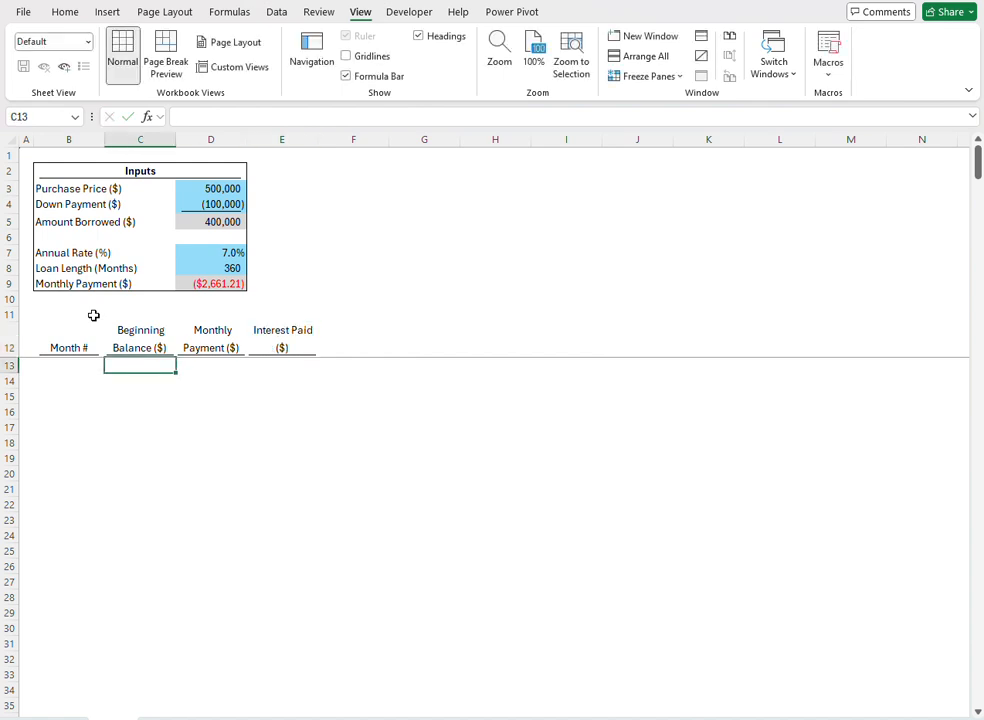
Step: Add the column headings "Principal Paid ($)" in F12 and "Ending Balance ($)" in G12
key("Up")
key("Right")
key("Right")
key("Right")
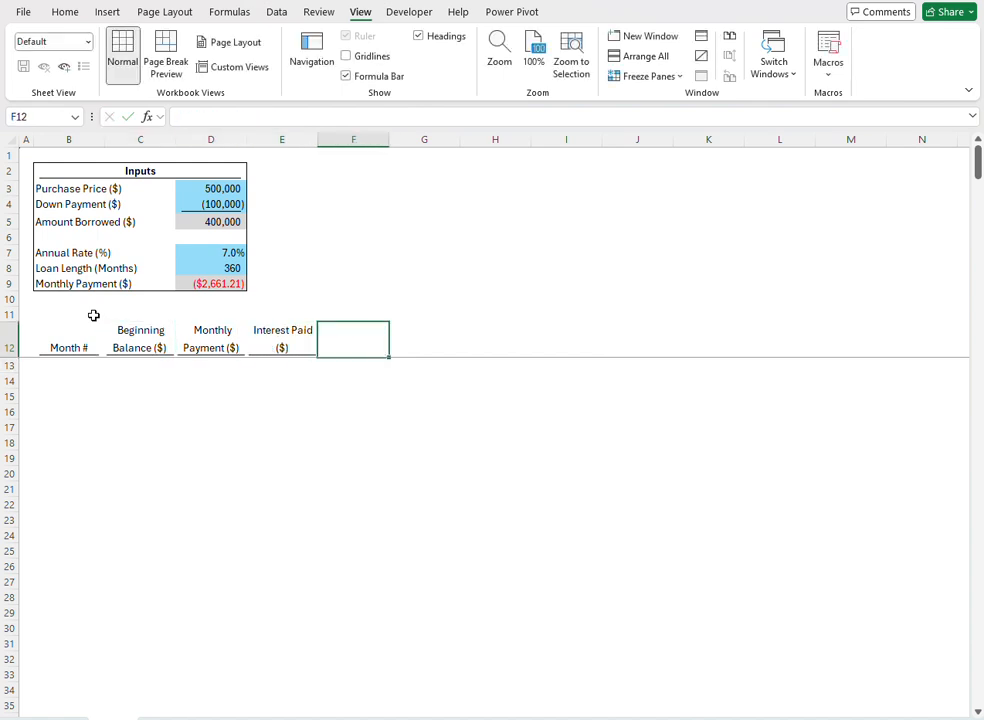
type("Princ")
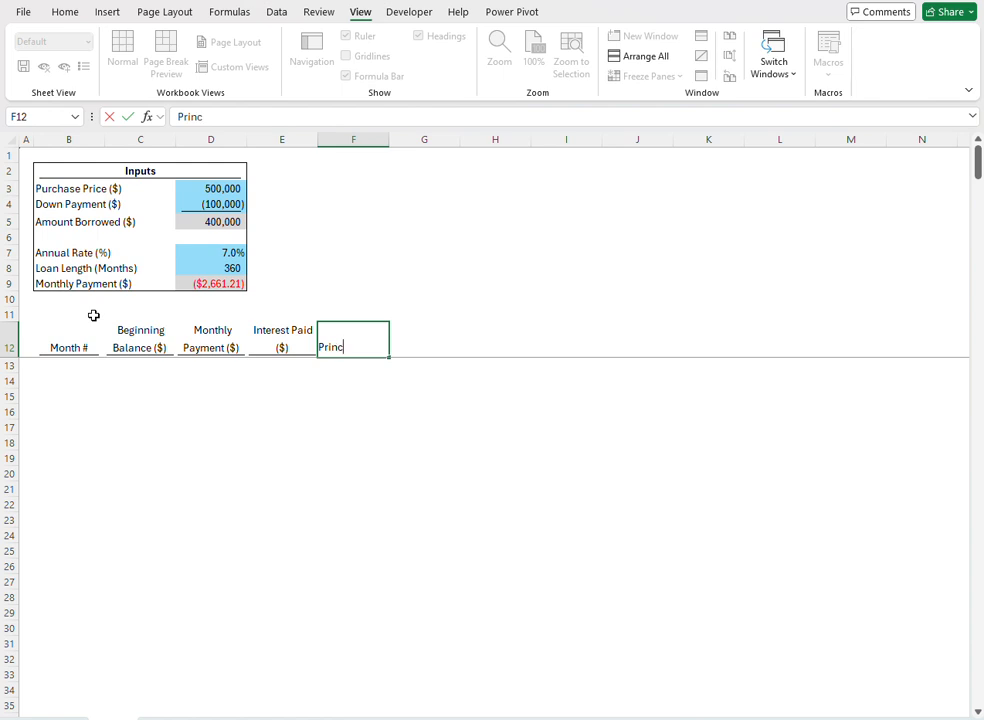
type("ipal Paid ($)")
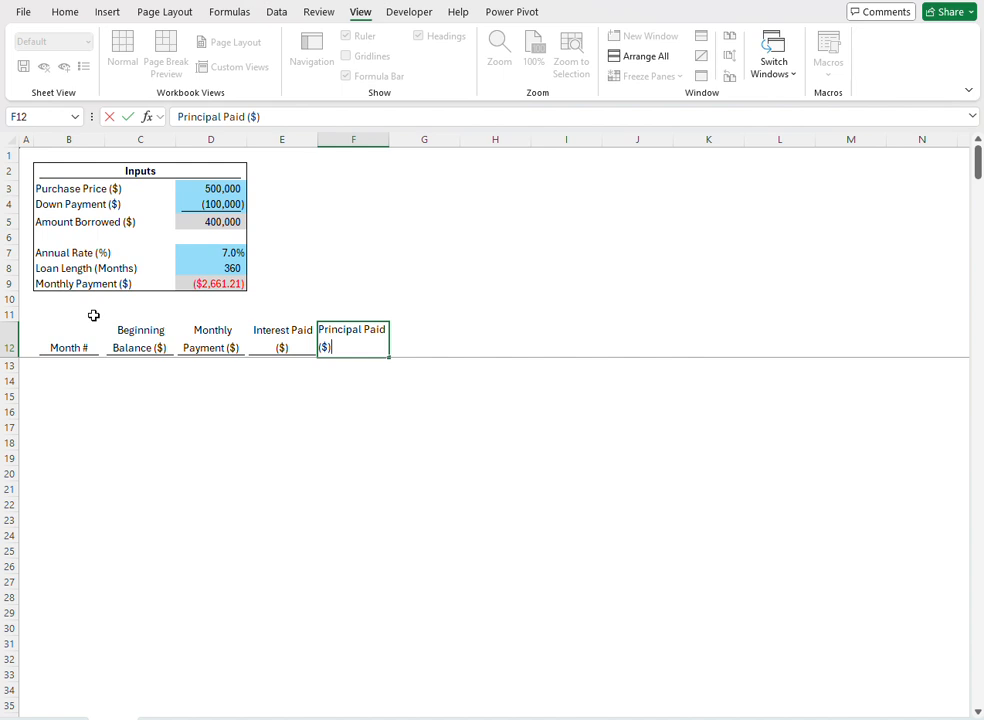
key("Tab")
type("En")
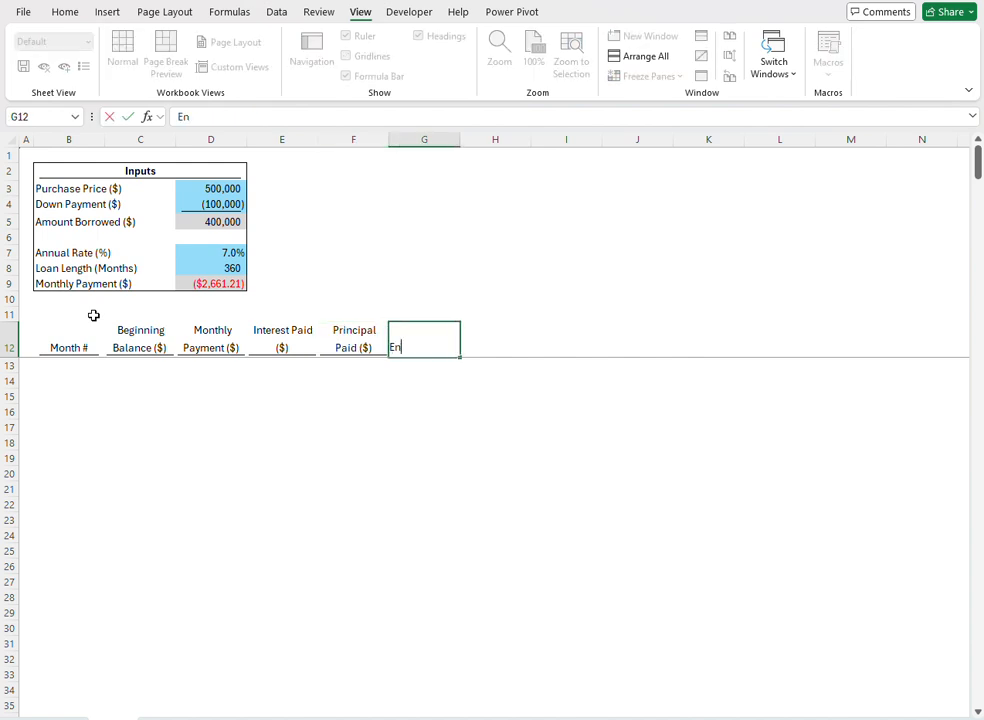
type("ding Bal")
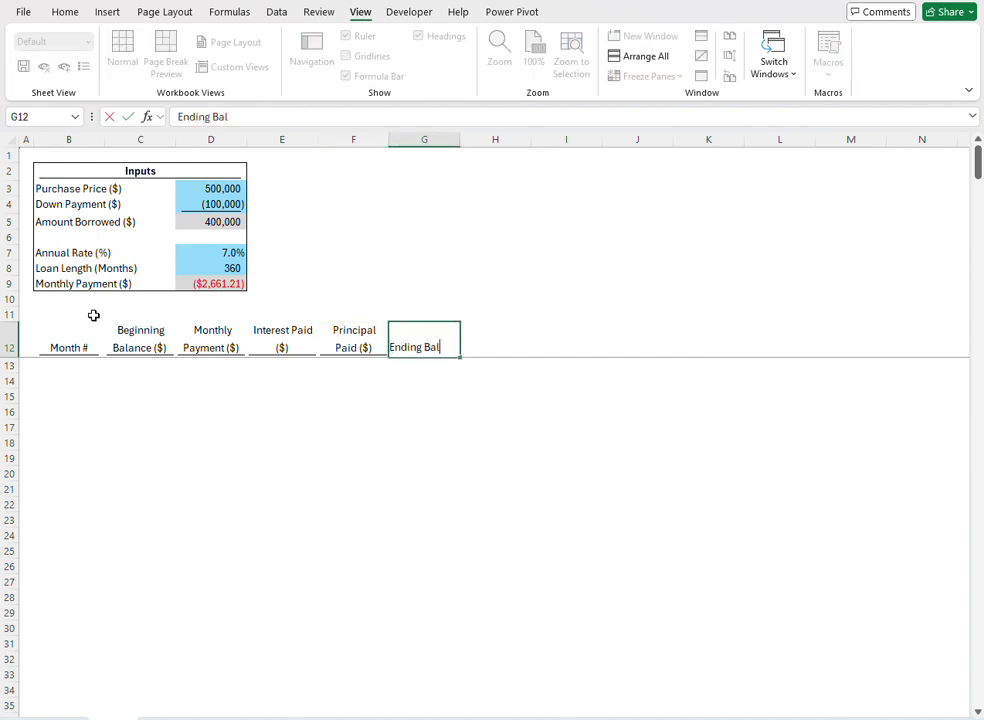
type("ance ($)")
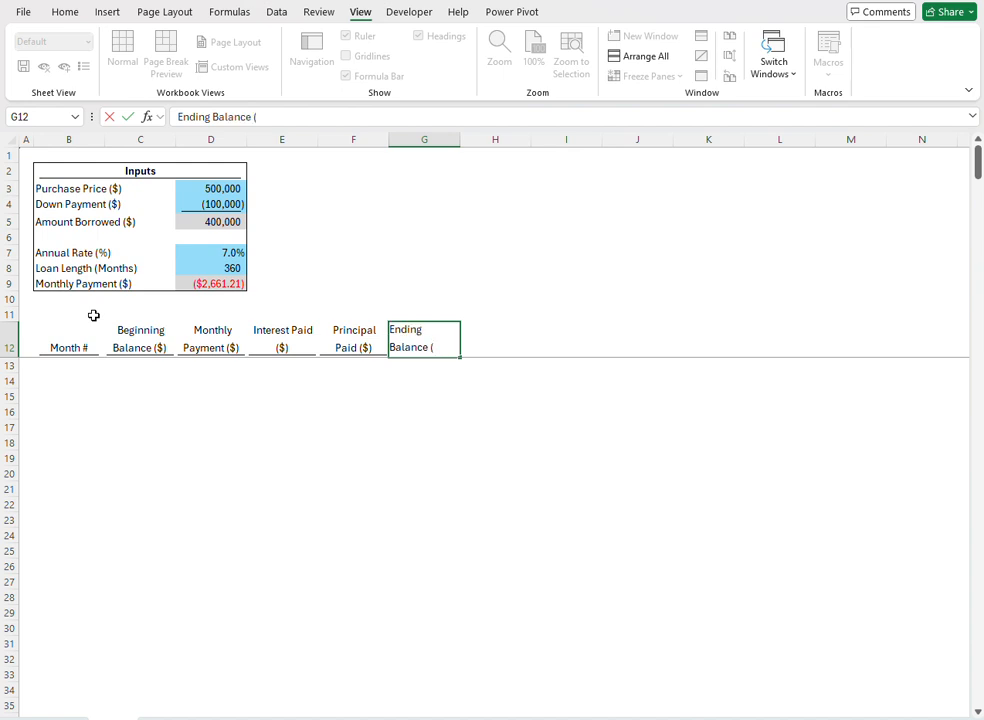
key("Return")
Step: Run a spelling check on the sheet, continuing from its beginning
key("alt+r")
key("s")
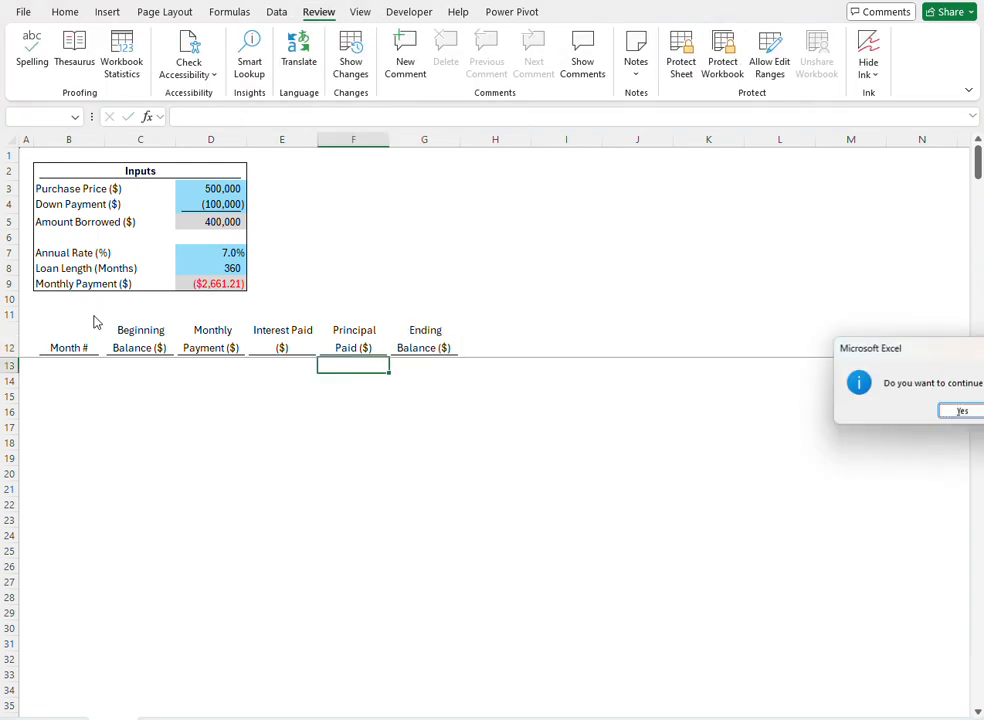
key("Return")
key("Return")
Step: Enter "Month 1" in B13 and "Month 2" in B14 under the Month # heading
key("Left")
key("Left")
key("Left")
key("Left")
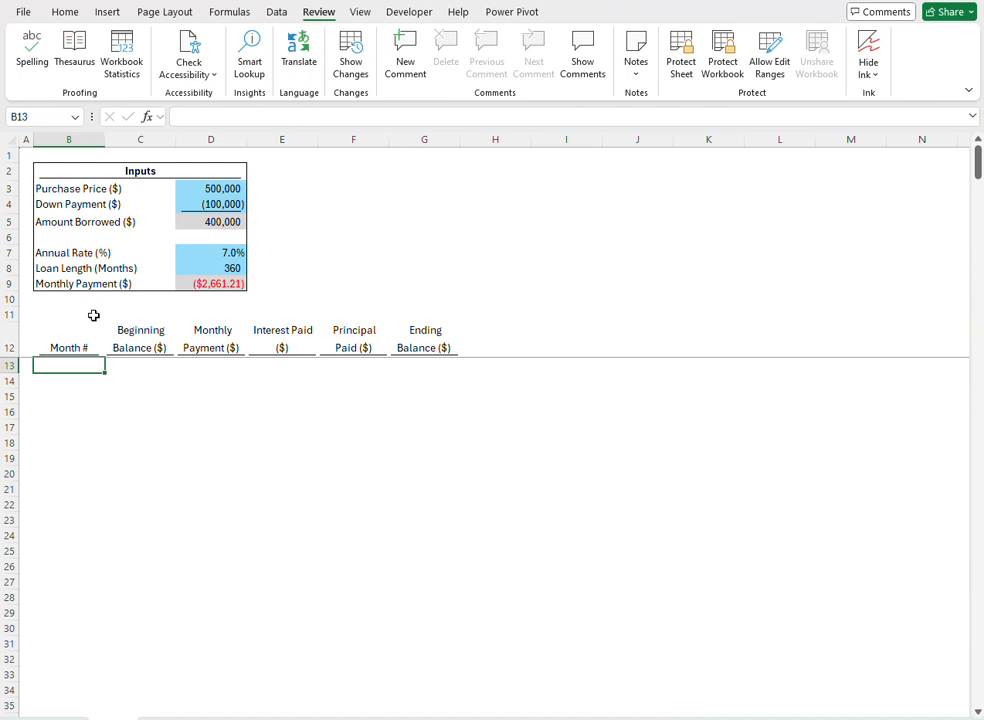
type("Month #")
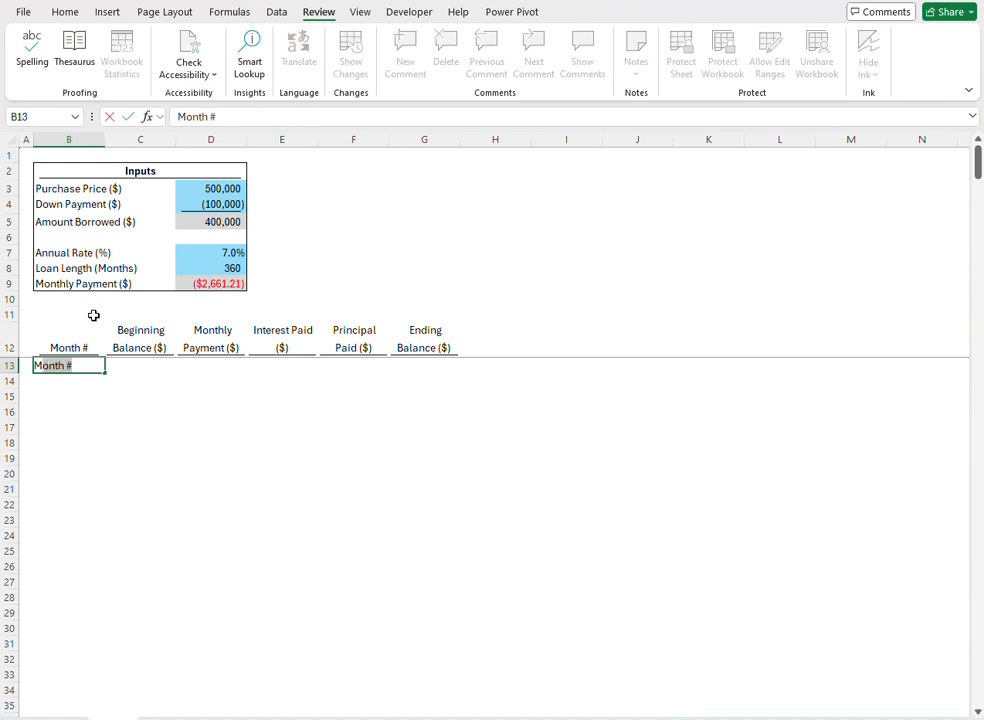
type("1")
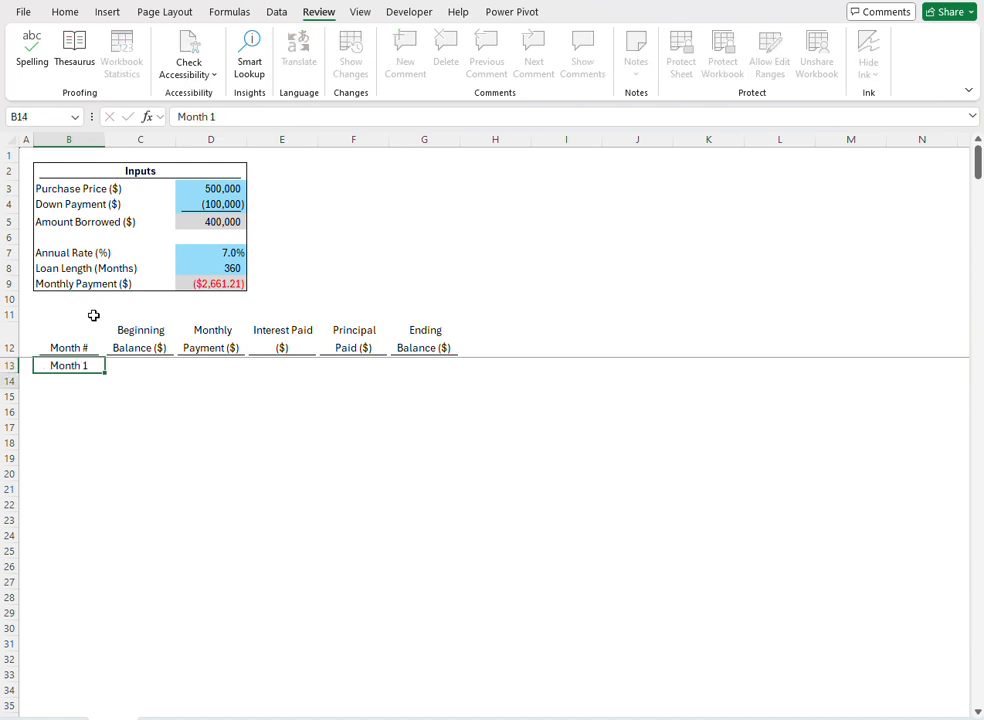
key("Return")
type("Month 1")
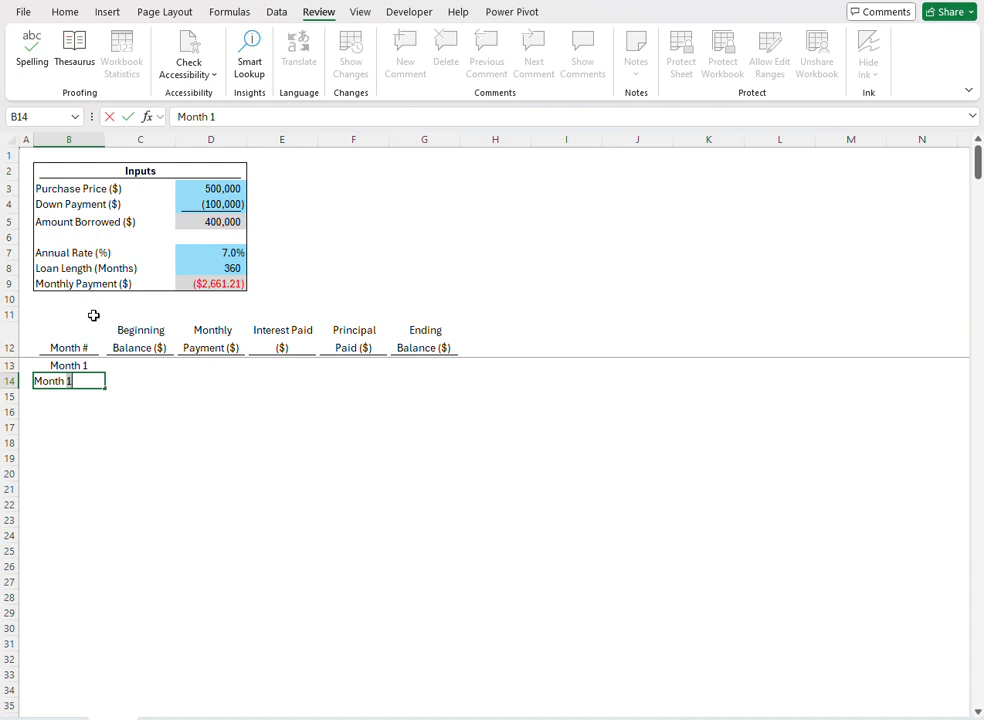
type("2")
key("Return")
Step: Fill the month labels down column B from B13 as a series through "Month 360" in B372
key("Up")
key("Up")
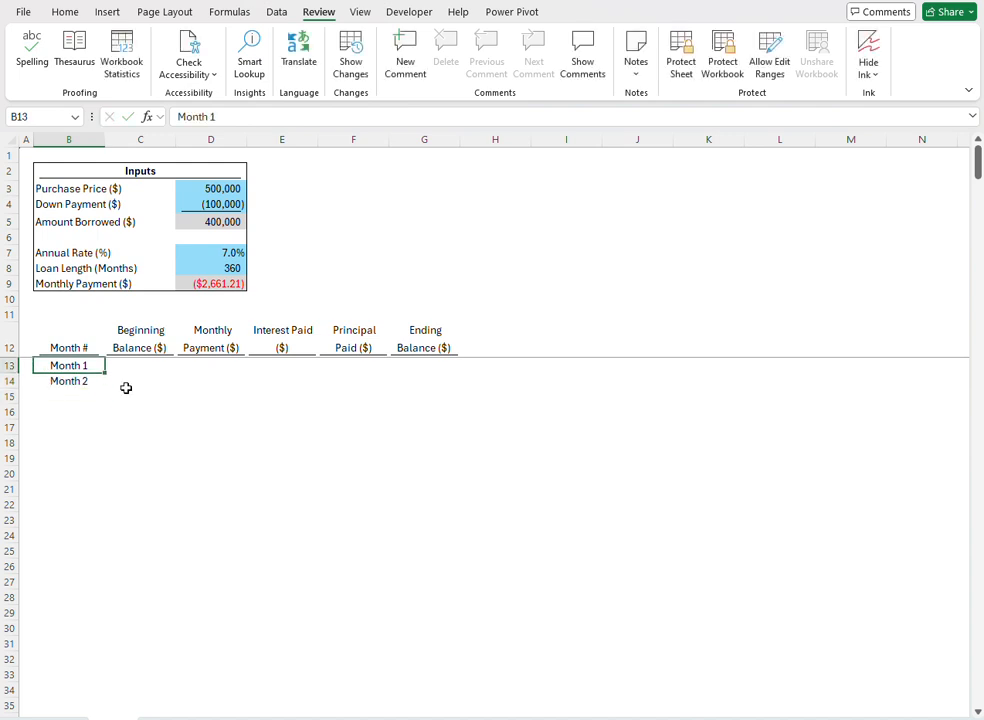
left_click_drag(88, 366, 106, 708)
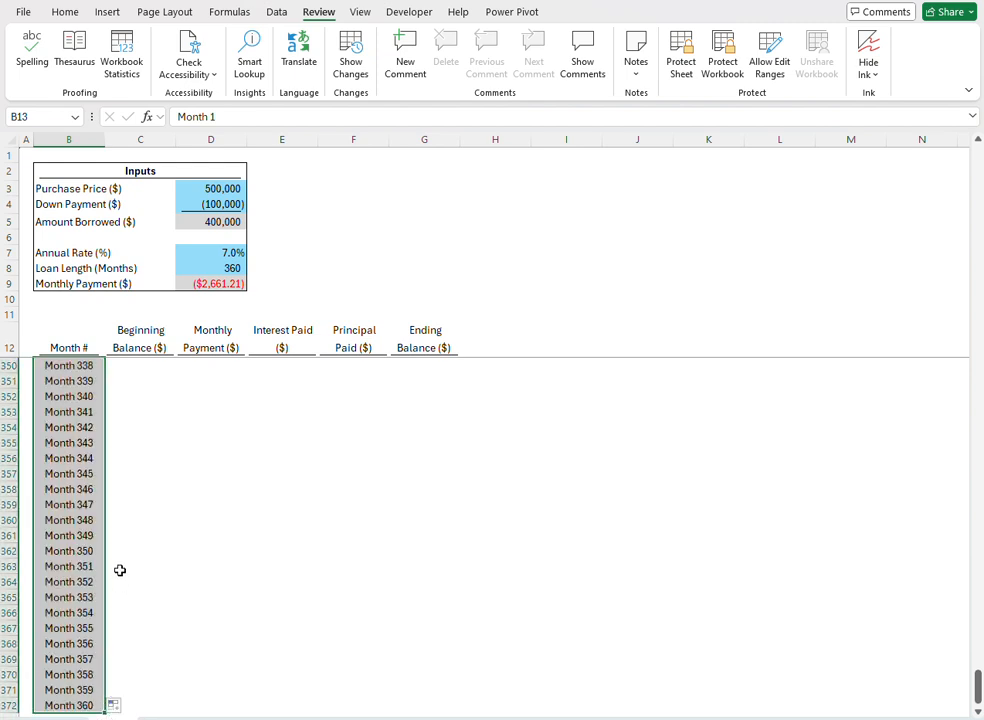
Step: Link Month 1's beginning balance in C13 to the amount borrowed with the formula +D5
left_click(88, 347)
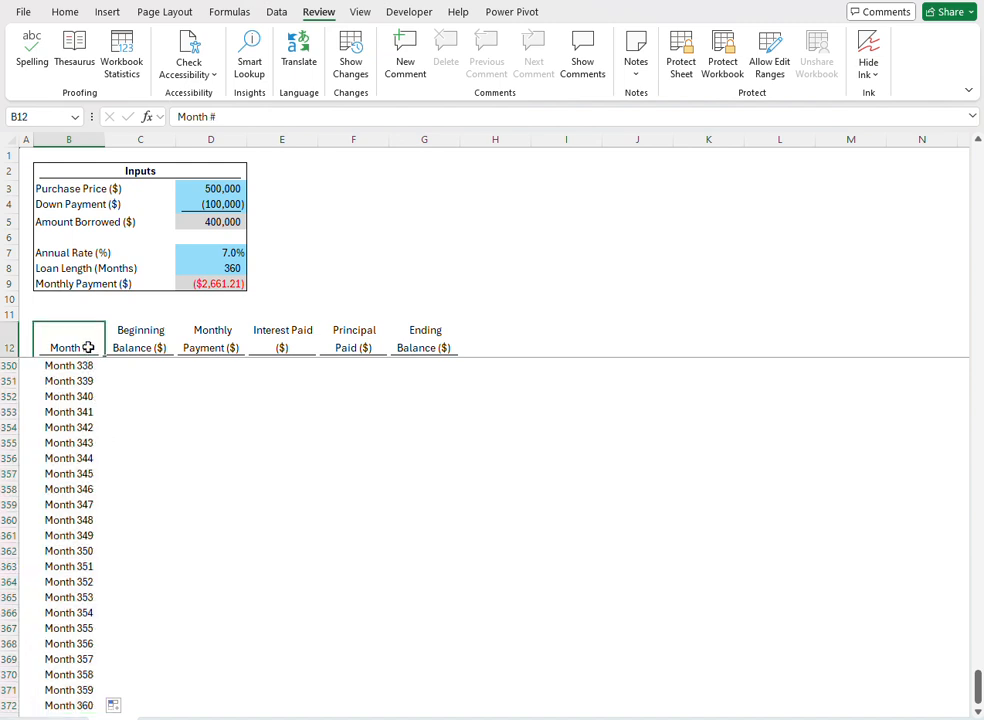
key("ctrl+Home")
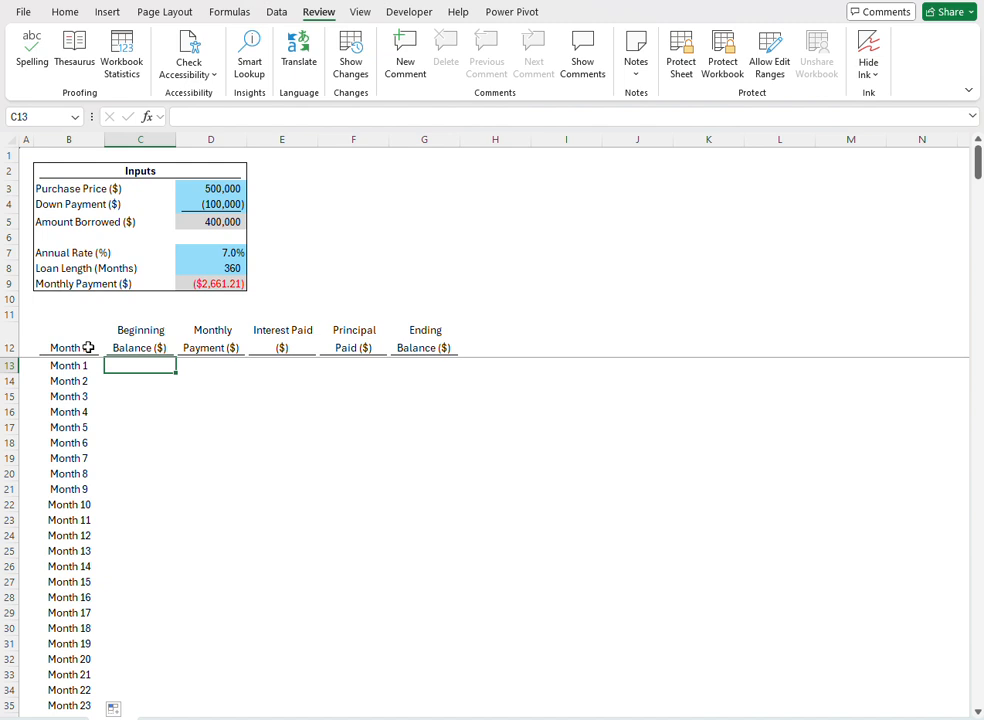
type("+")
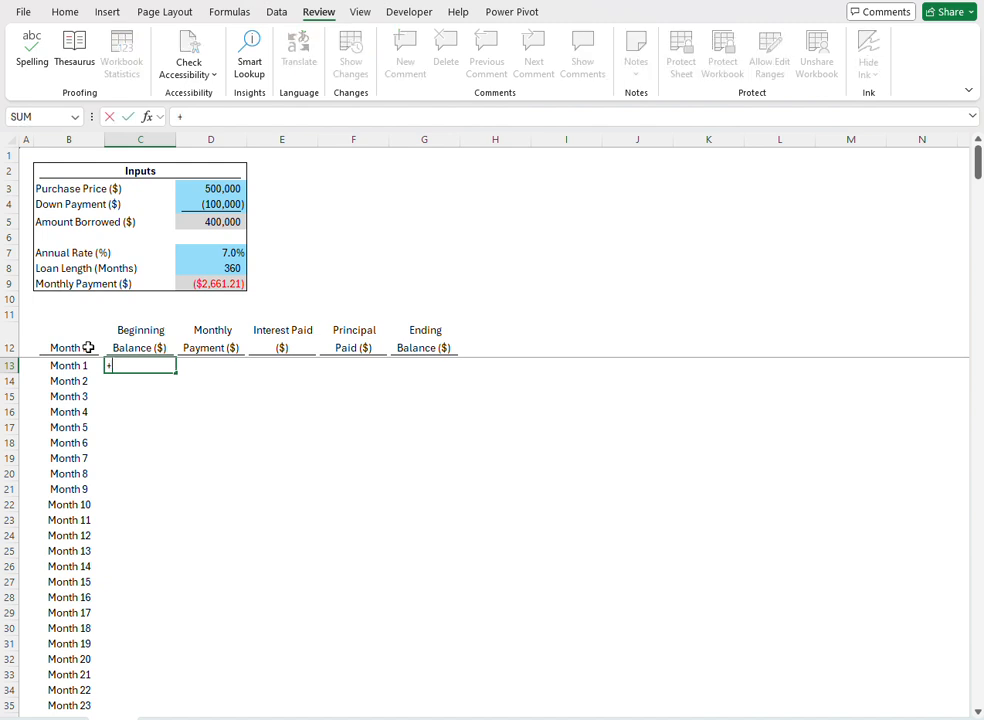
left_click(222, 222)
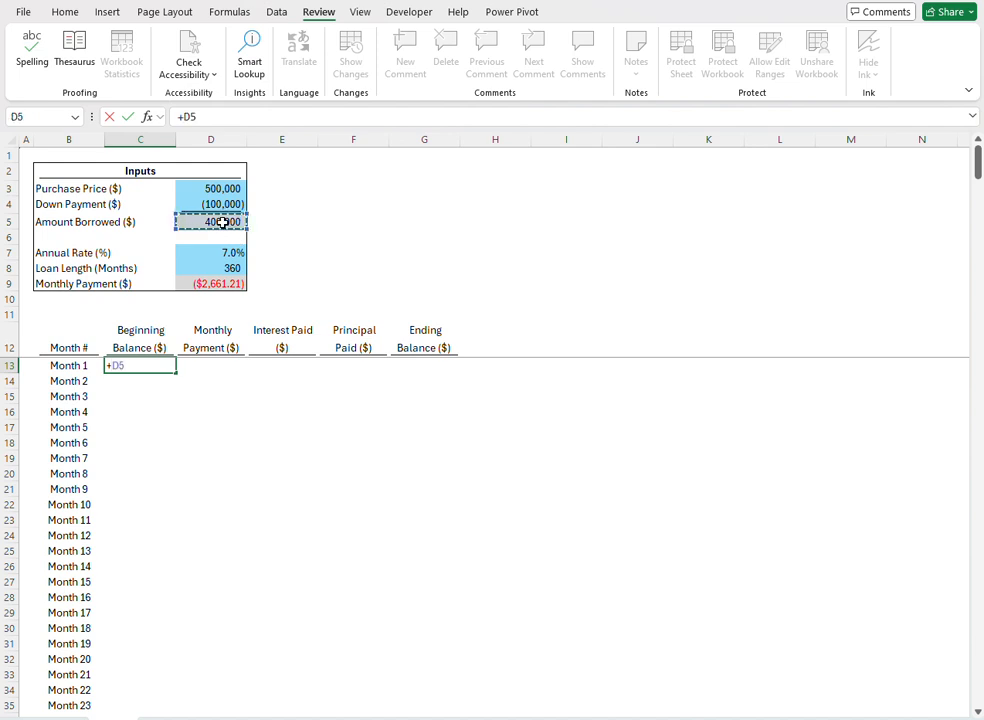
key("Return")
Step: Link Month 1's payment in D13 to the monthly payment in D9 with an absolute reference, +$D$9
key("Up")
key("Right")
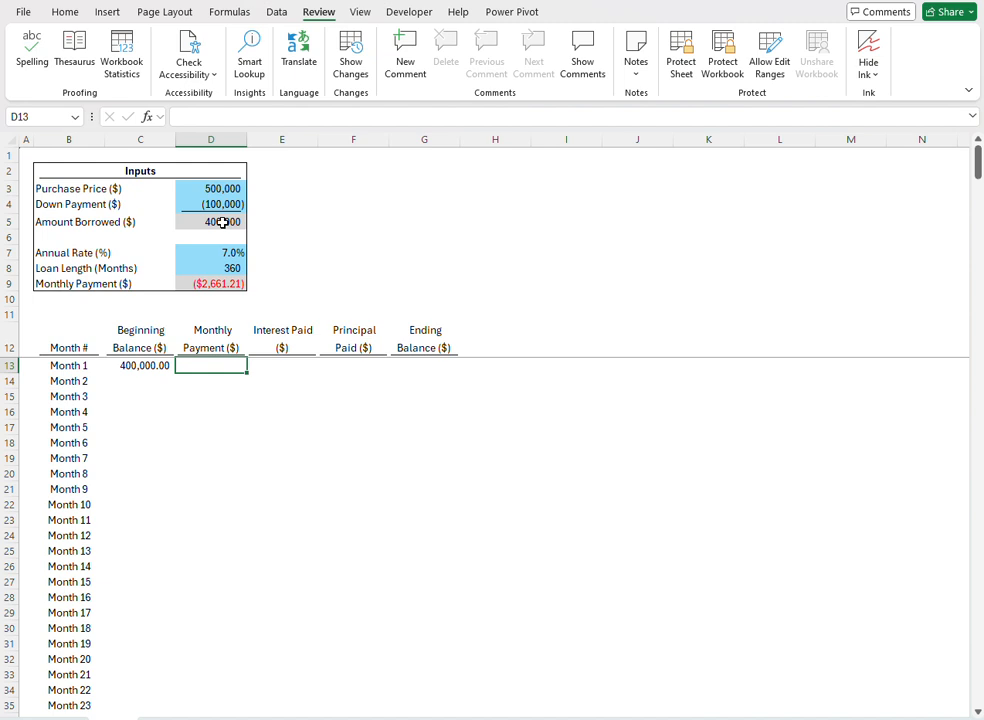
type("+")
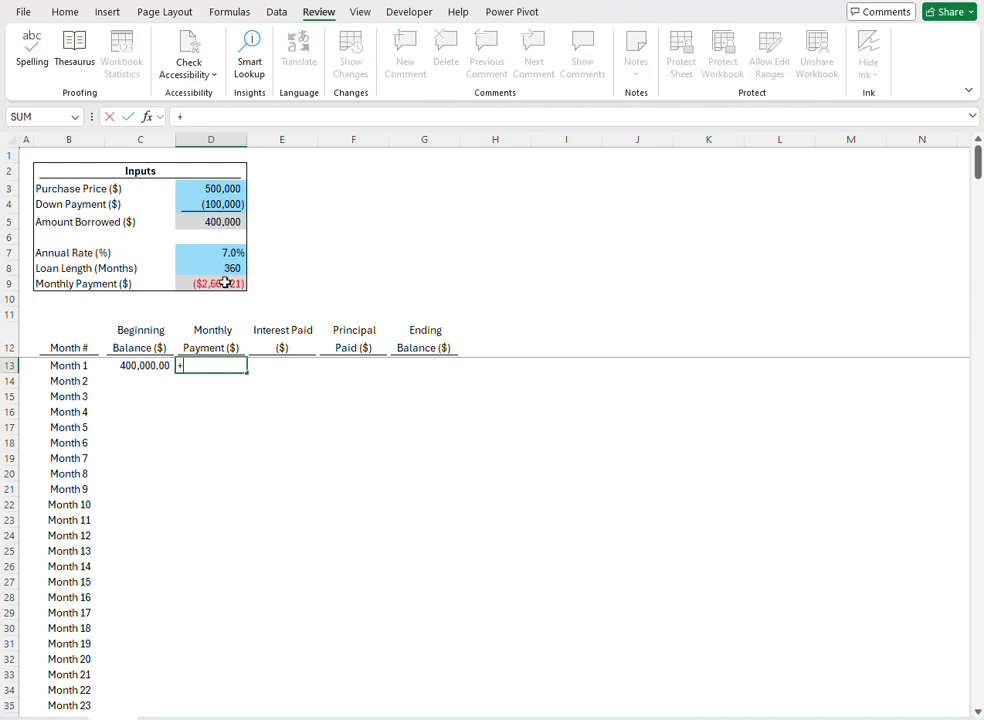
left_click(224, 284)
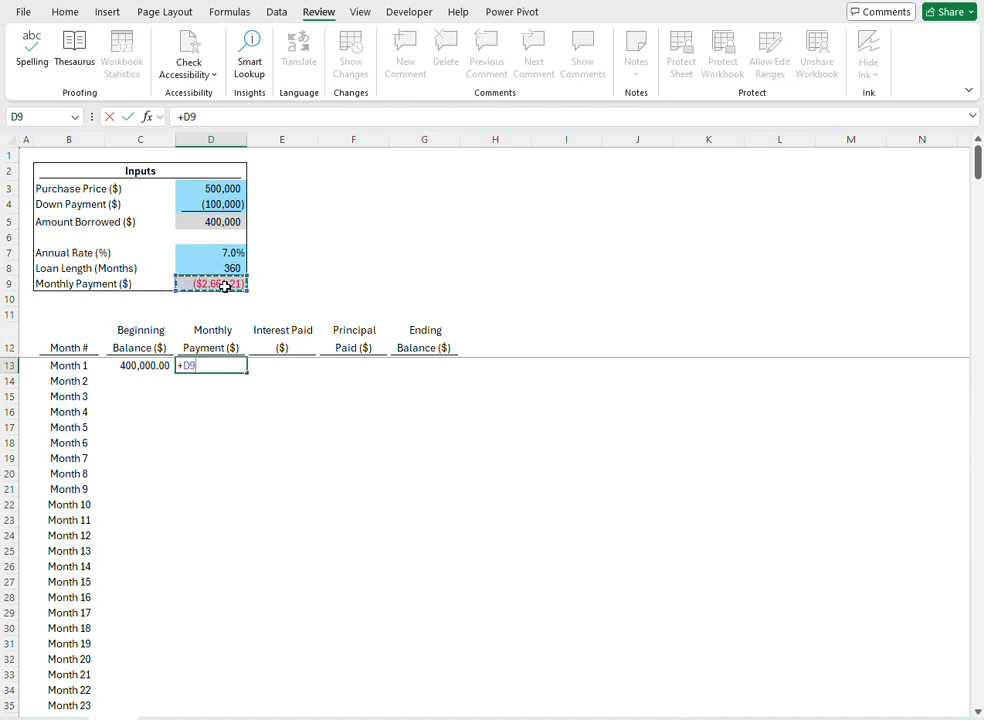
key("F4")
key("Tab")
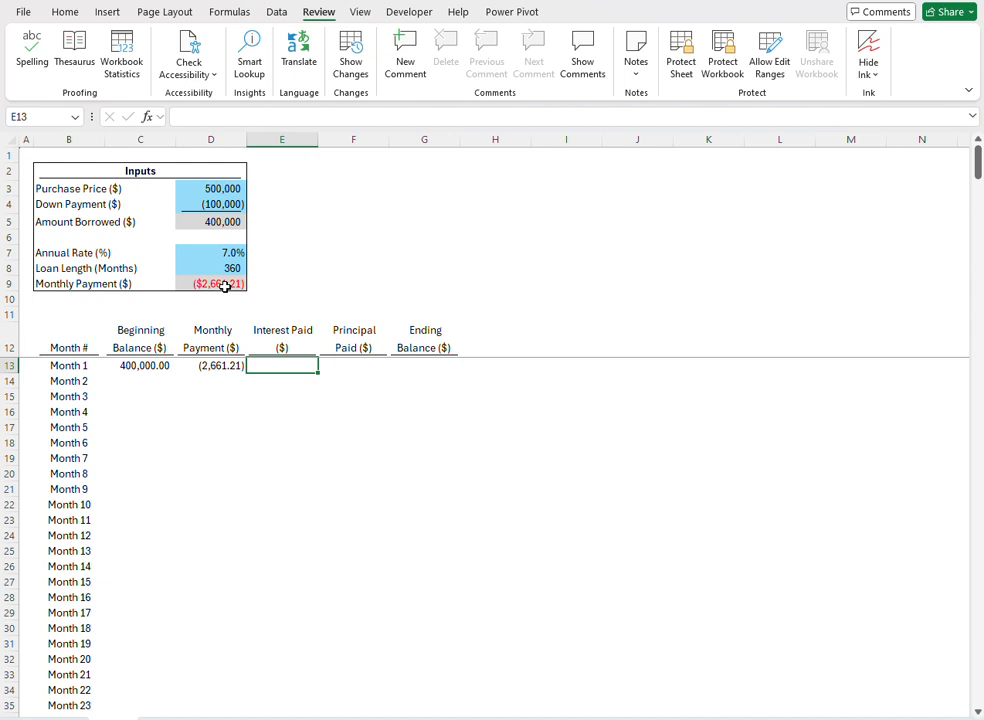
Step: Calculate Month 1's interest paid in E13 as a negative amount with the formula -C13*$D$7/12
type("+")
key("Left")
key("Left")
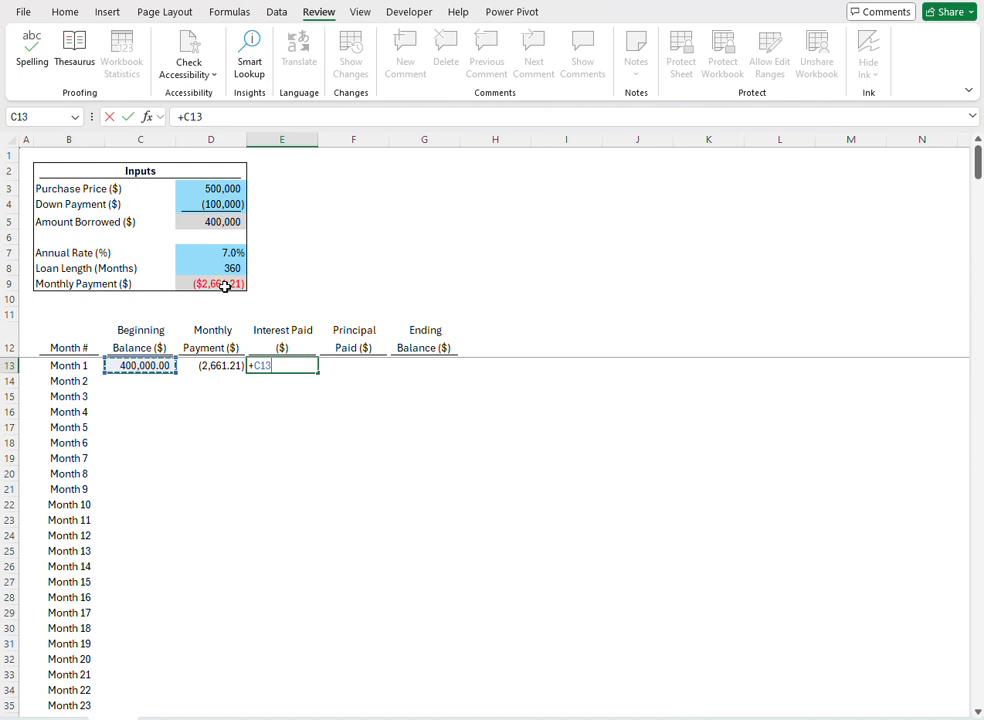
type("*")
left_click(223, 252)
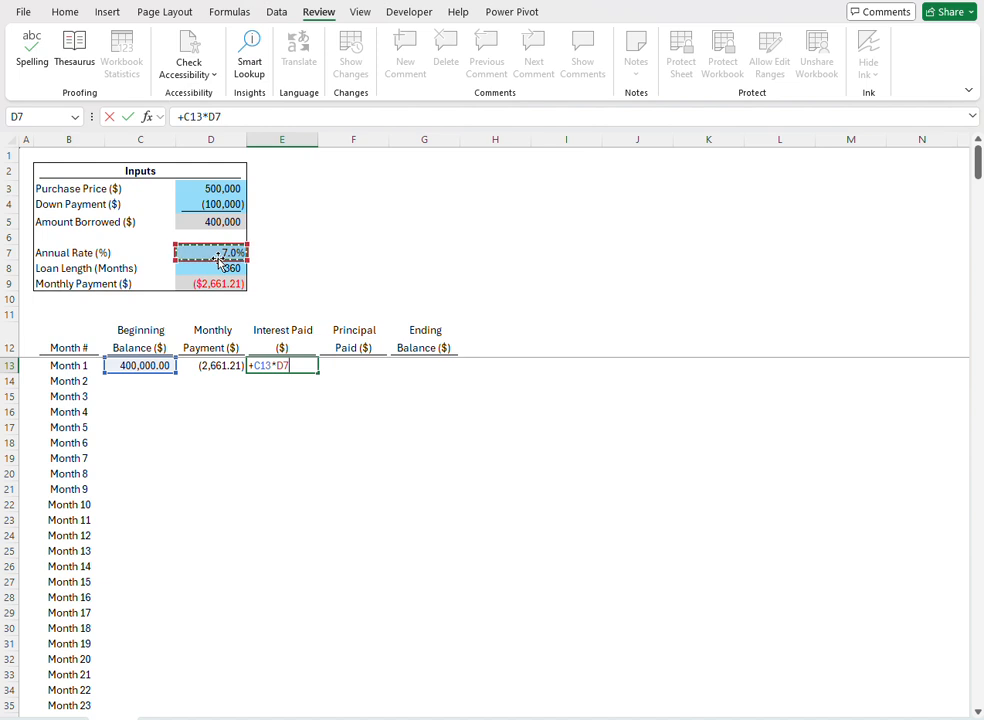
key("F4")
type("/12")
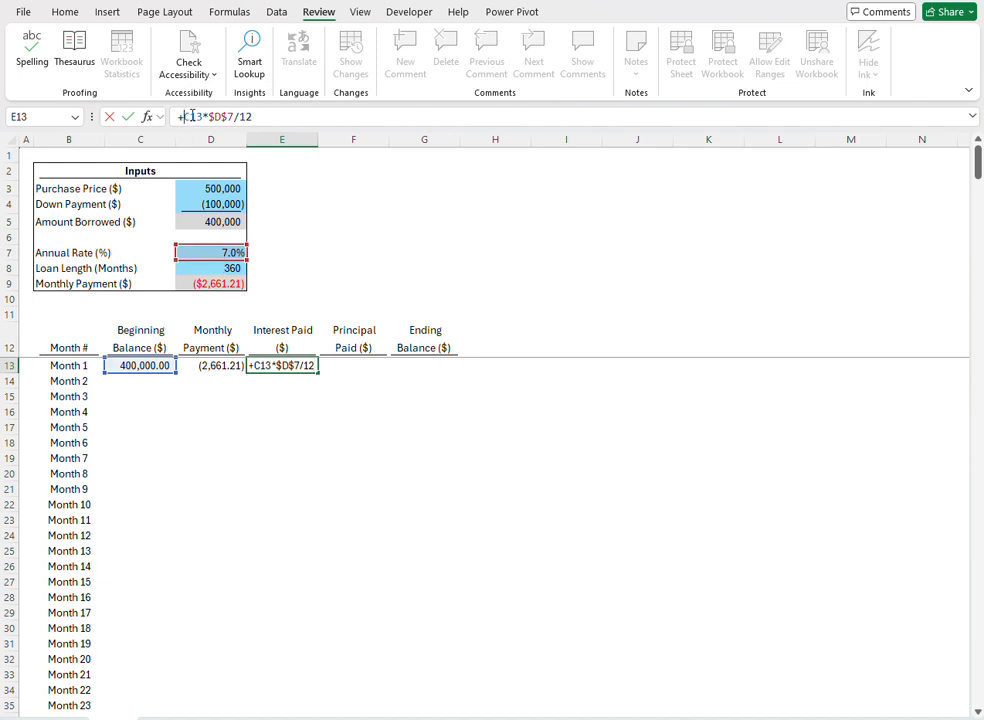
key("BackSpace")
type("-")
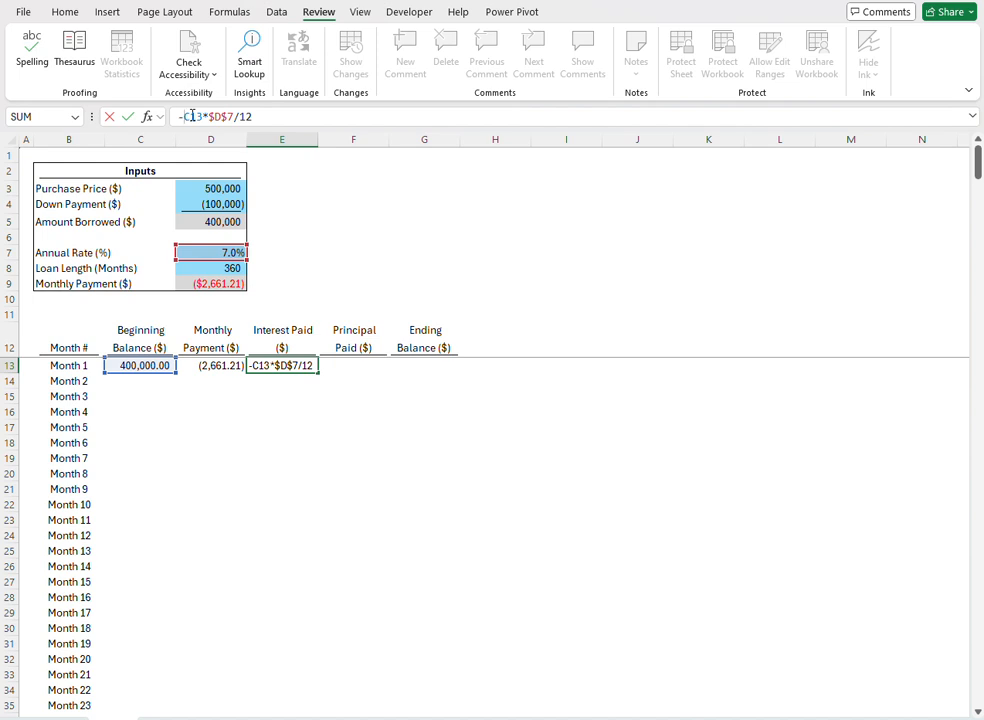
key("Return")
key("Up")
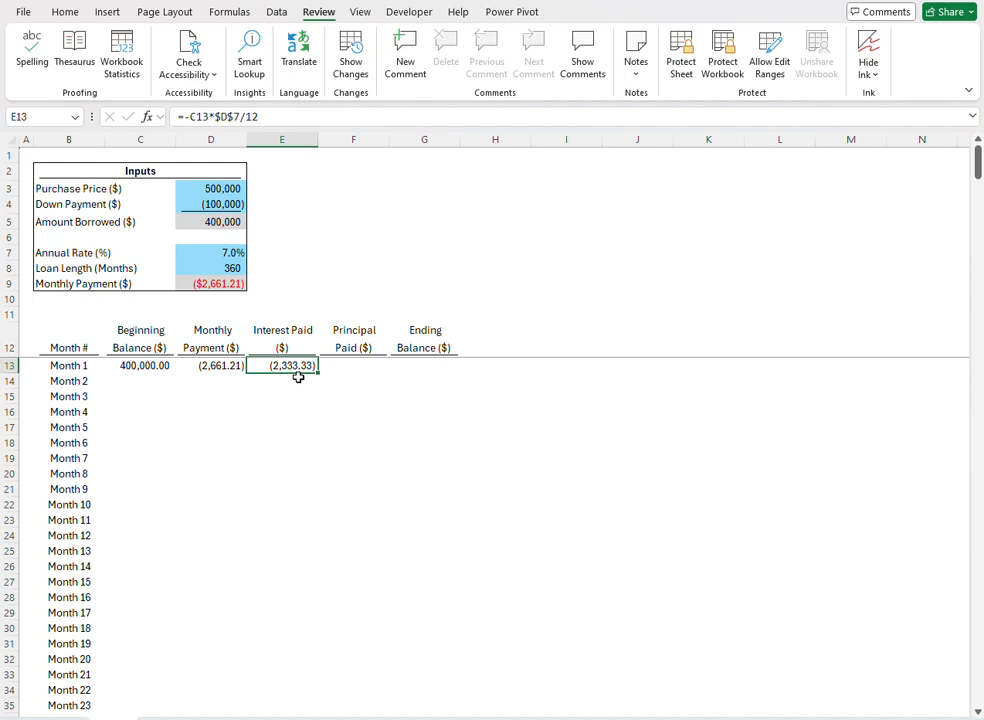
Step: Calculate Month 1's principal paid in F13 as payment minus interest with the formula +D13-E13
left_click(349, 370)
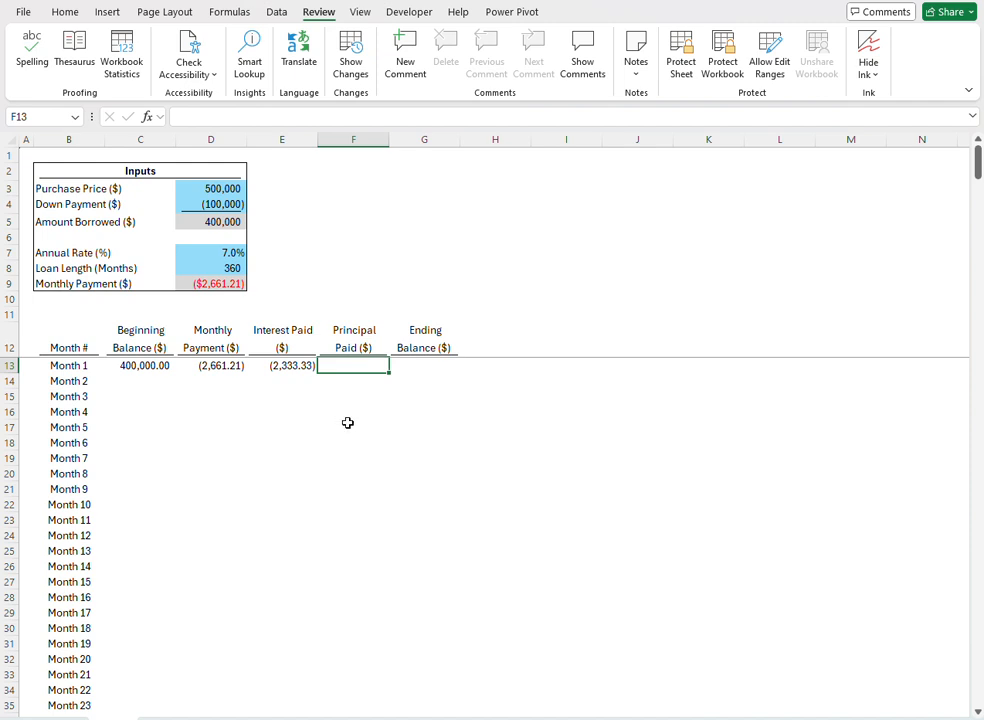
type("+")
key("Left")
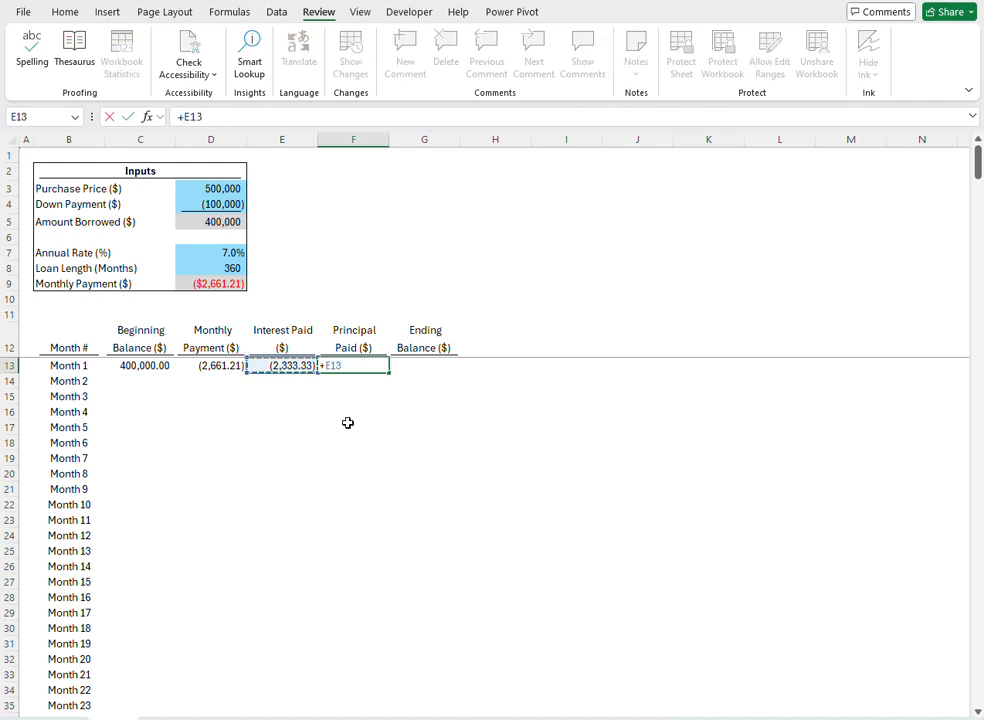
key("Left")
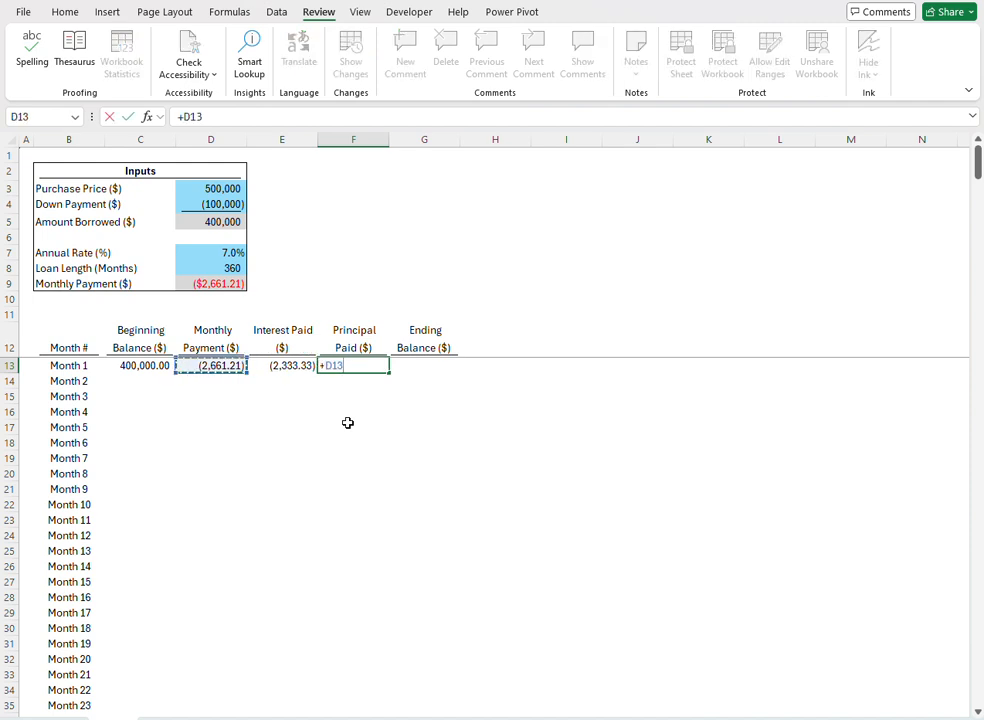
type("-")
key("Left")
key("Return")
key("Up")
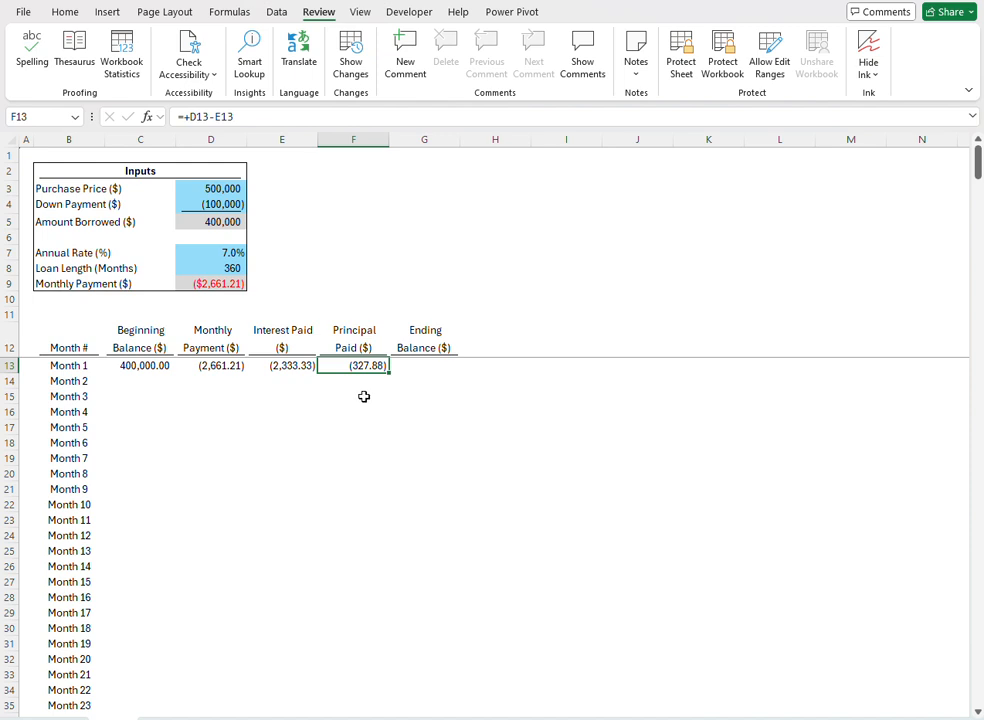
Step: Calculate Month 1's ending balance in G13 from beginning balance and principal paid with the formula +C13+F13
left_click(413, 365)
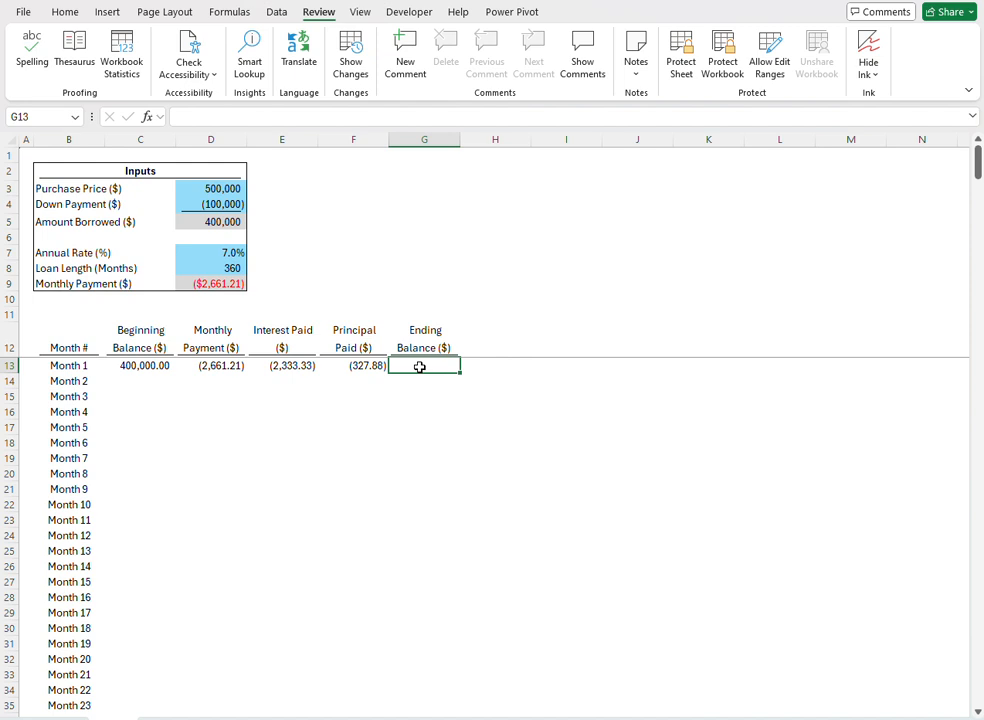
type("+")
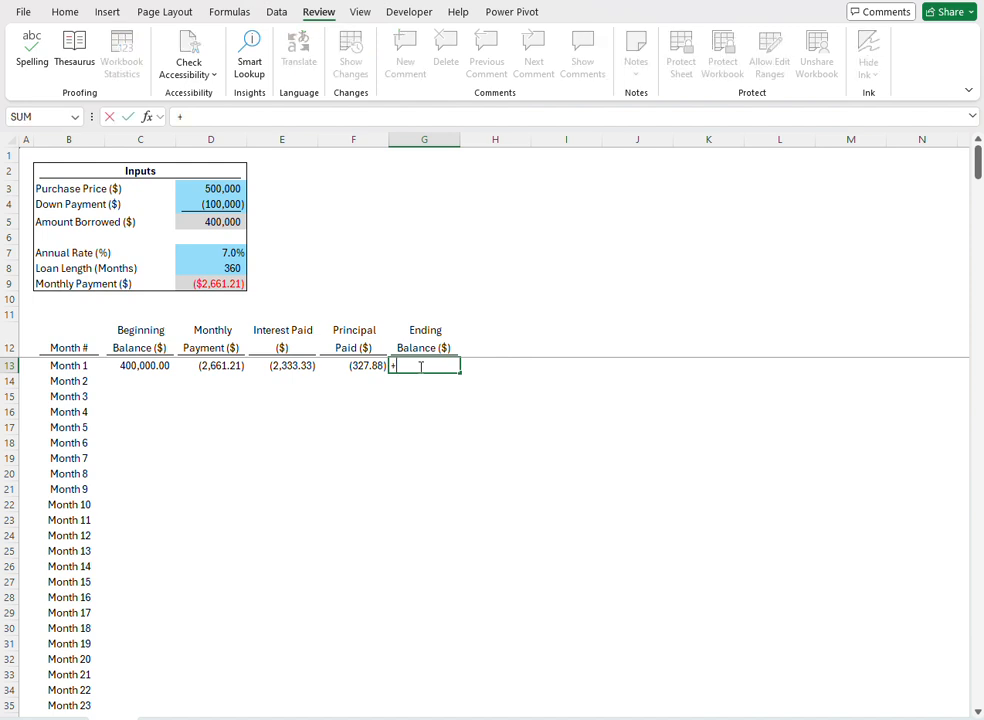
left_click(155, 368)
type("+")
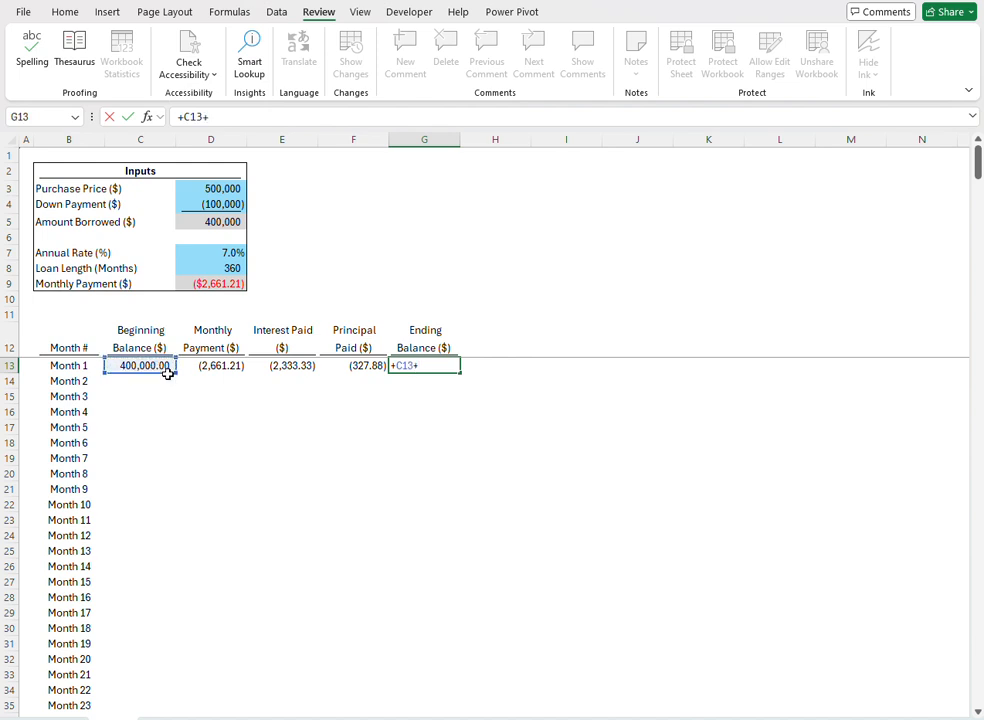
key("Left")
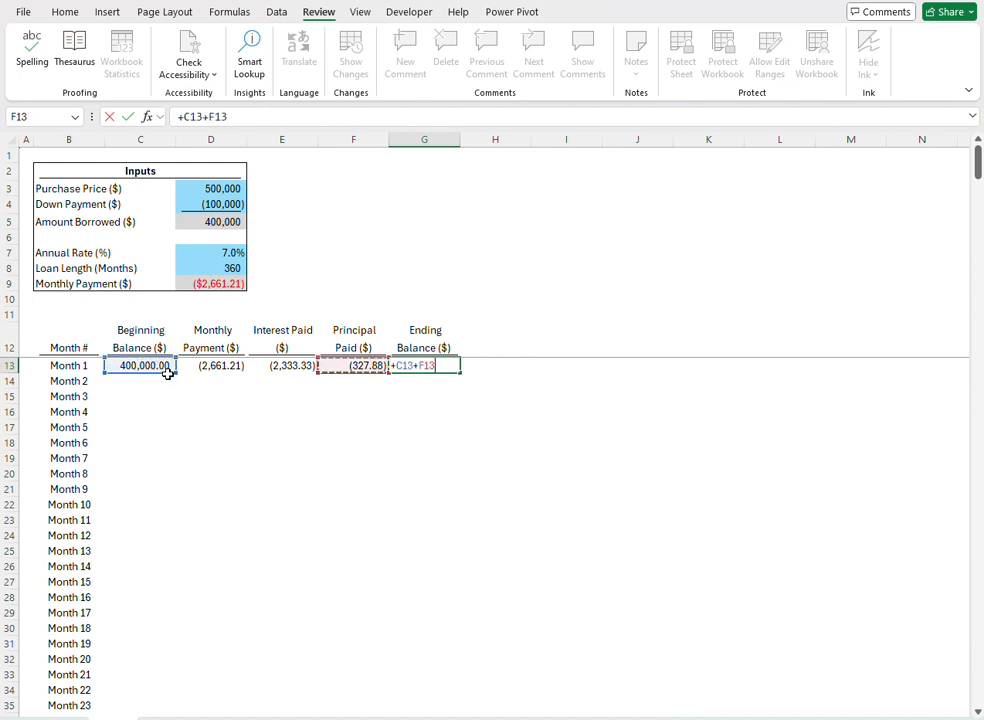
key("Return")
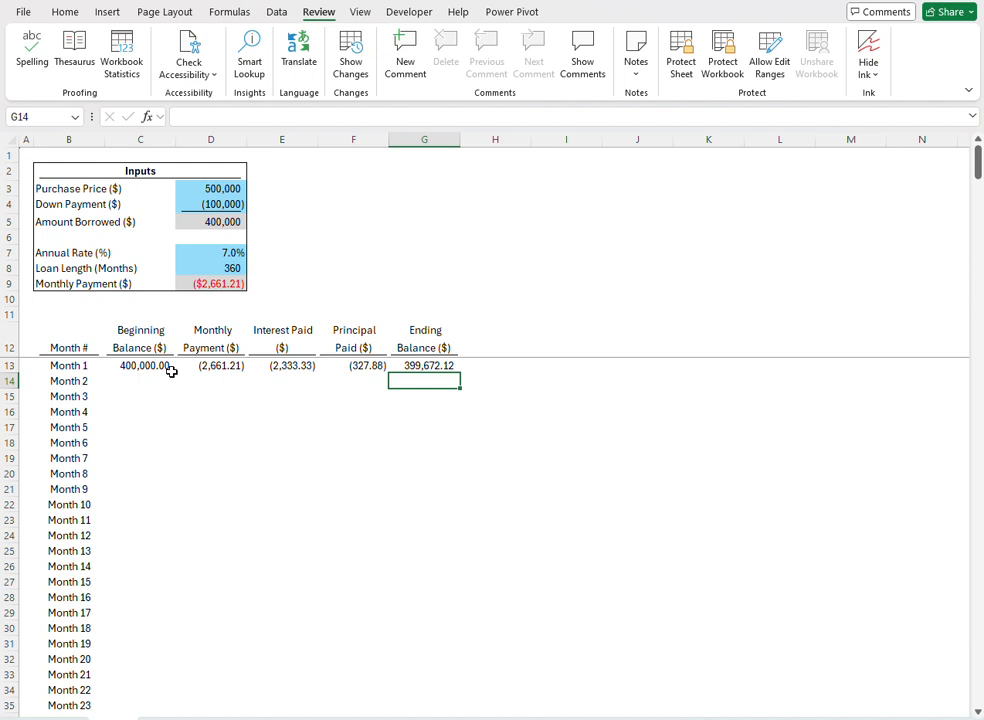
Step: Link Month 2's beginning balance in C14 to Month 1's ending balance with the formula +G13
left_click(130, 378)
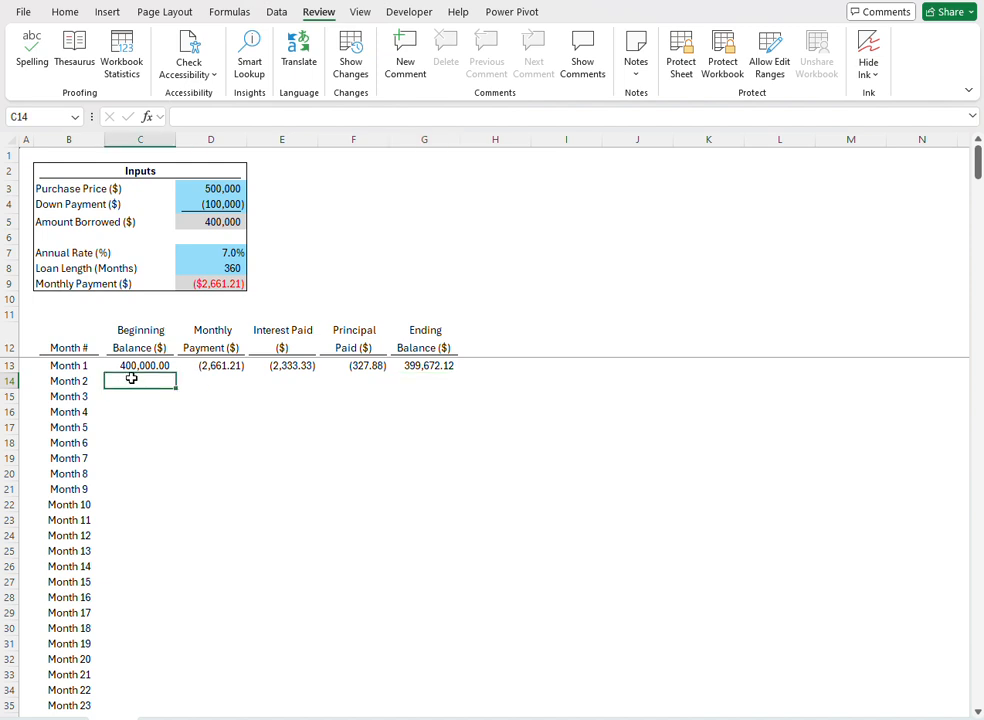
type("+")
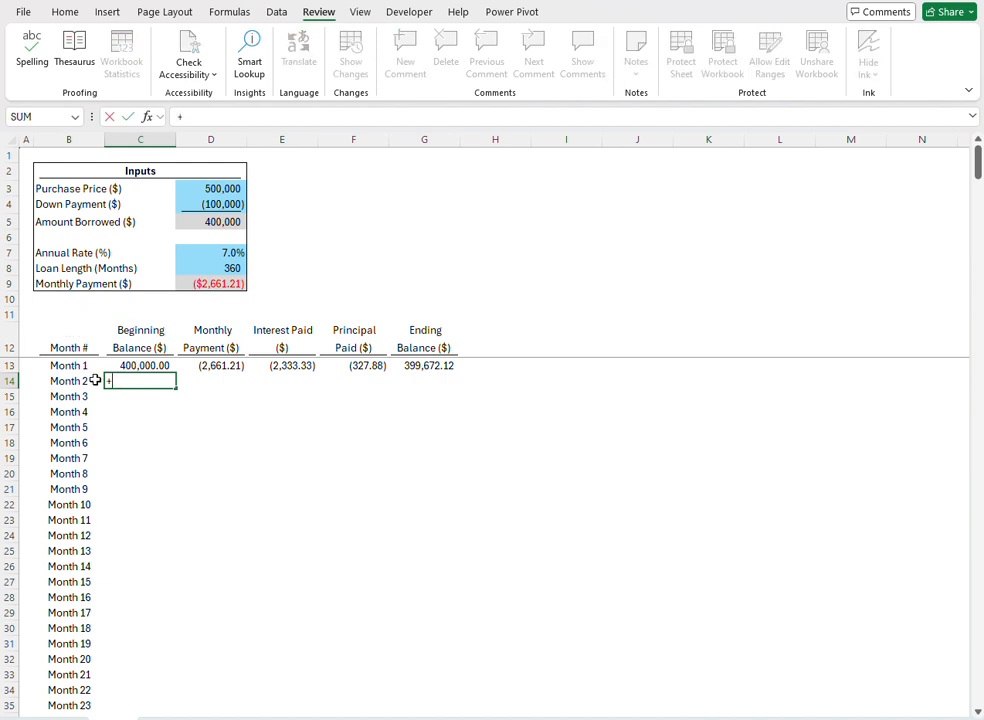
left_click(414, 367)
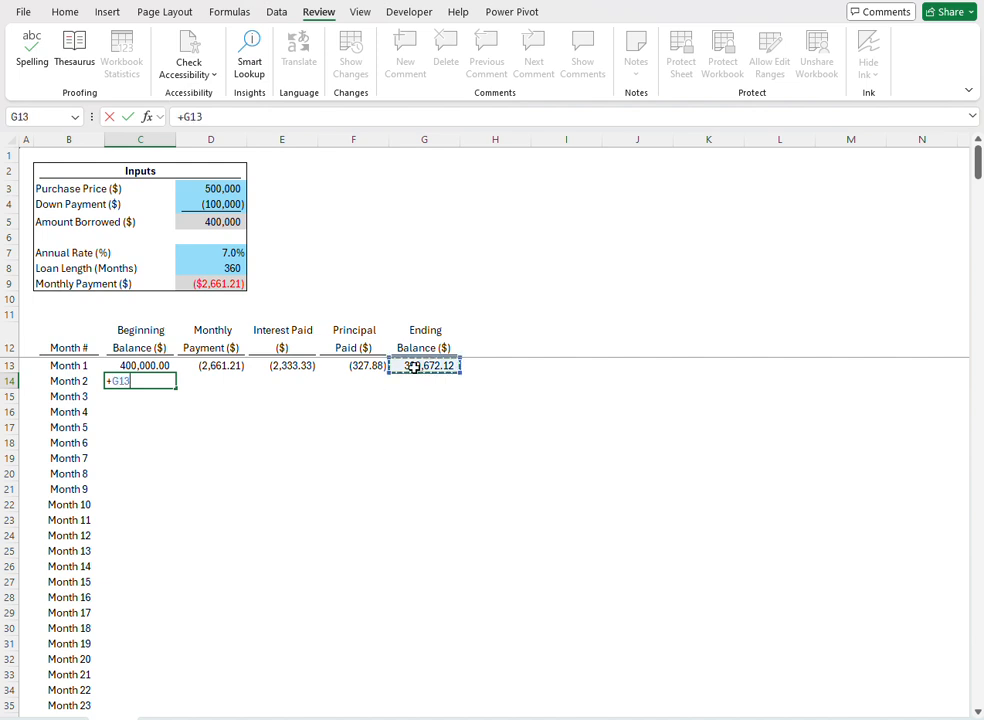
key("Return")
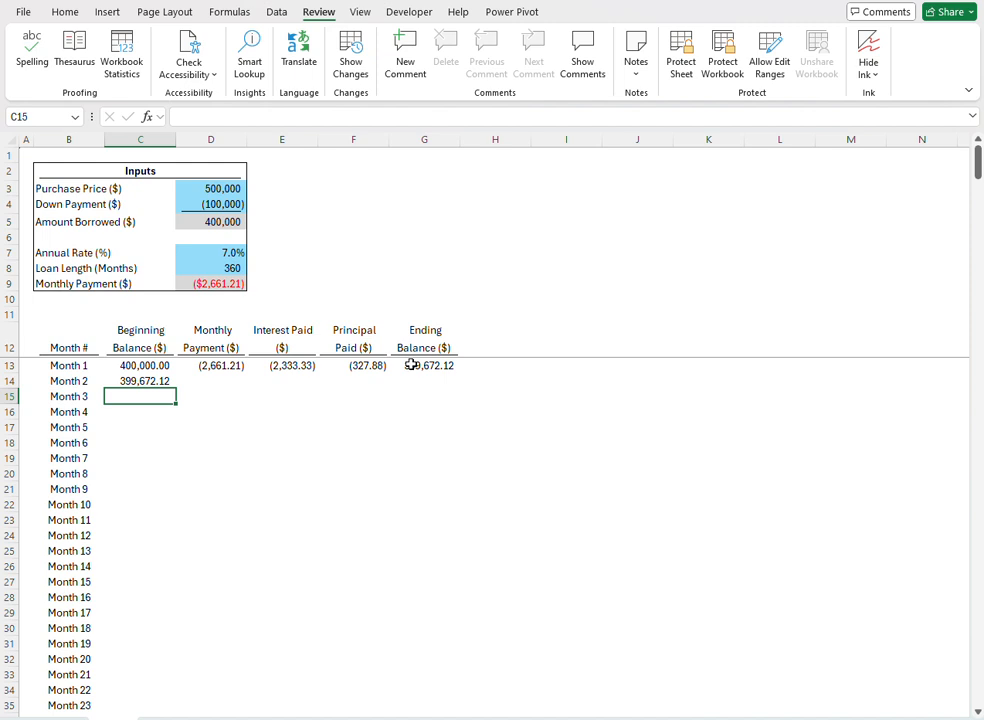
Step: Fill Month 1's monthly payment and interest paid formulas down one row into D14 and E14
left_click(224, 368)
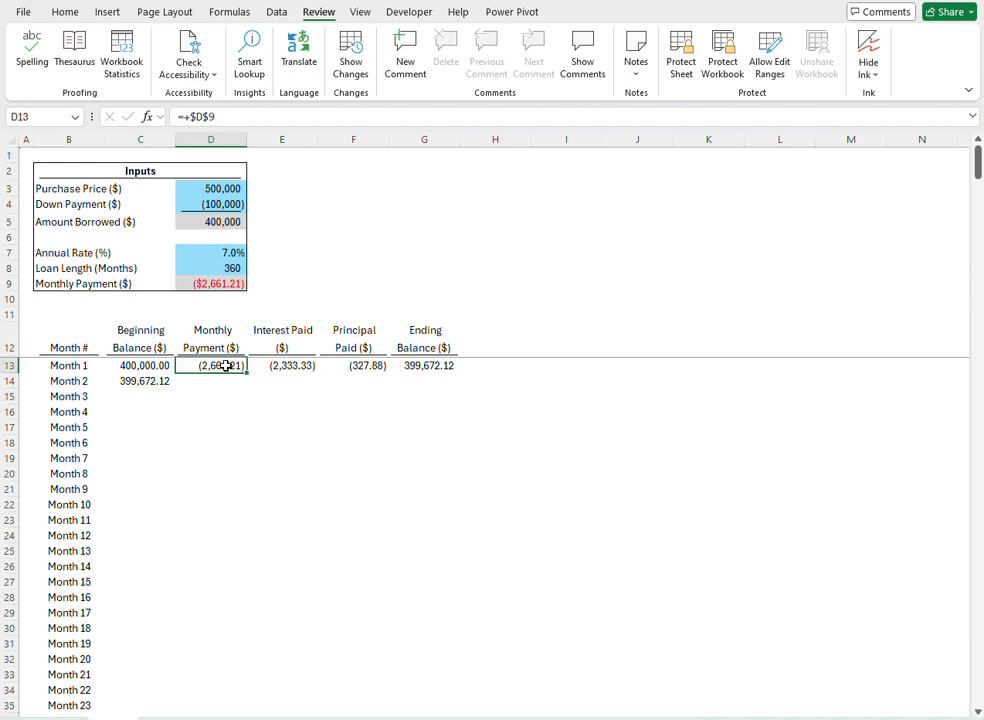
key("shift+Down")
key("ctrl+d")
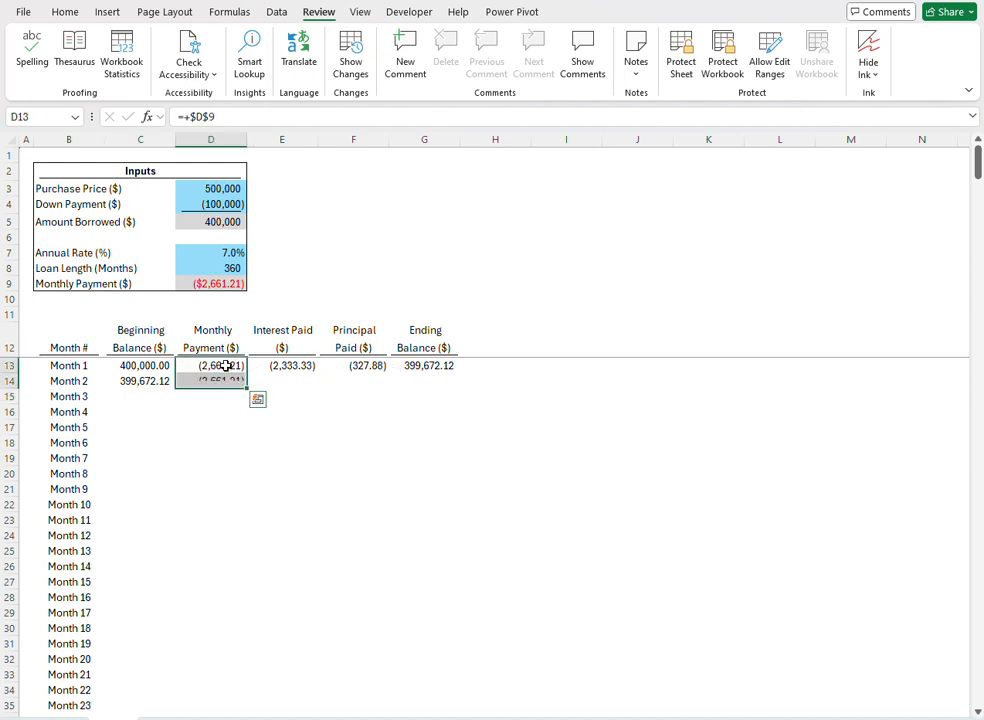
key("Down")
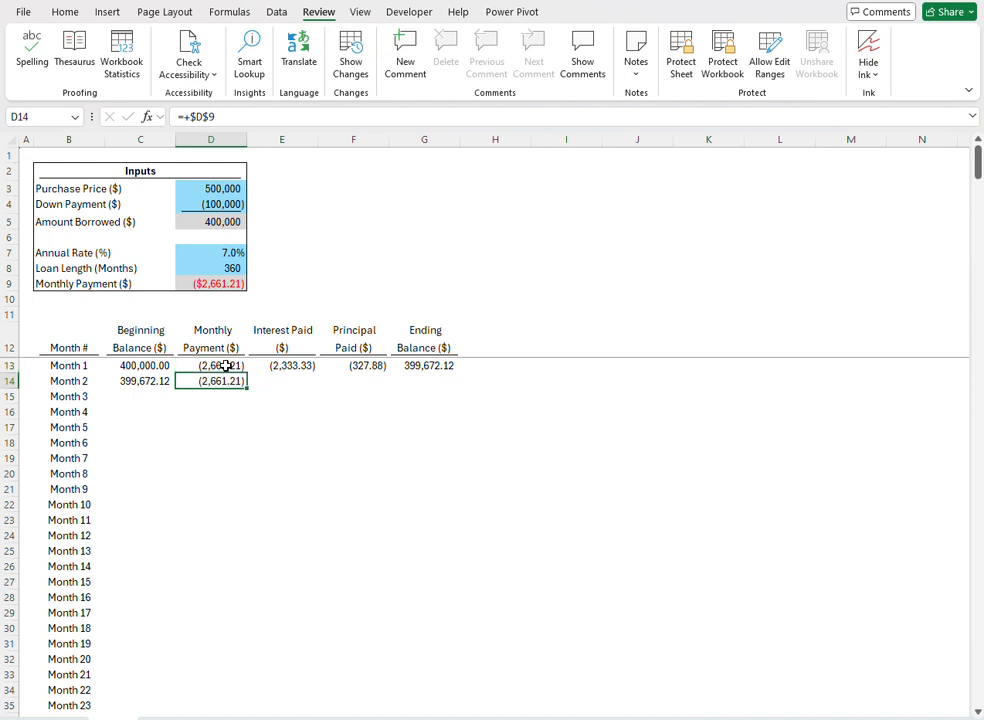
left_click(300, 380)
left_click(298, 366)
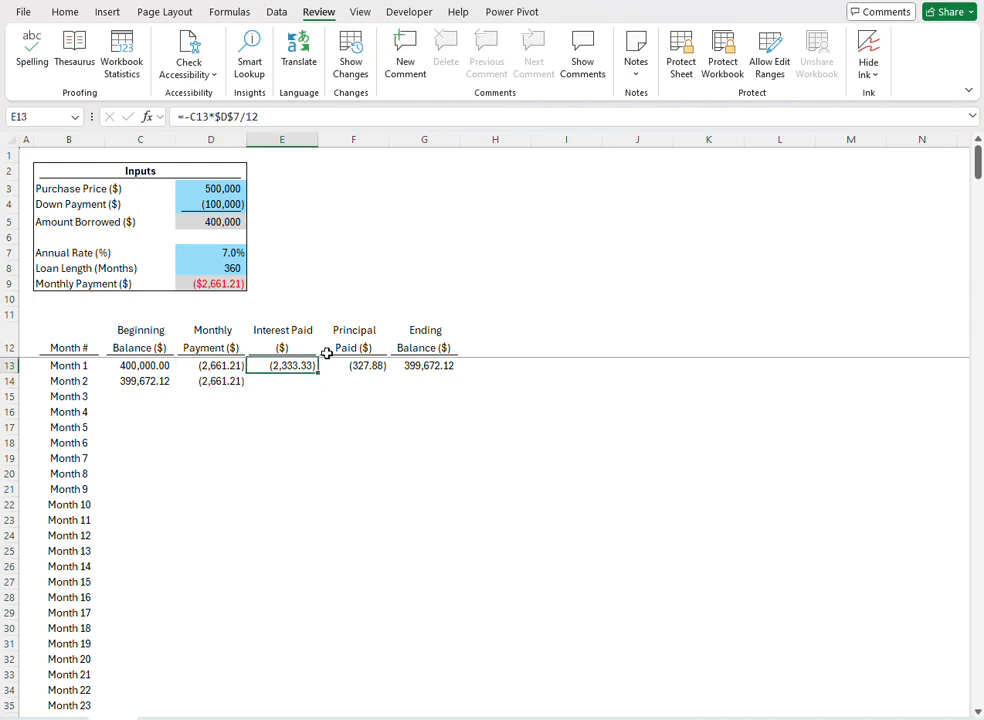
key("shift+Down")
key("ctrl+d")
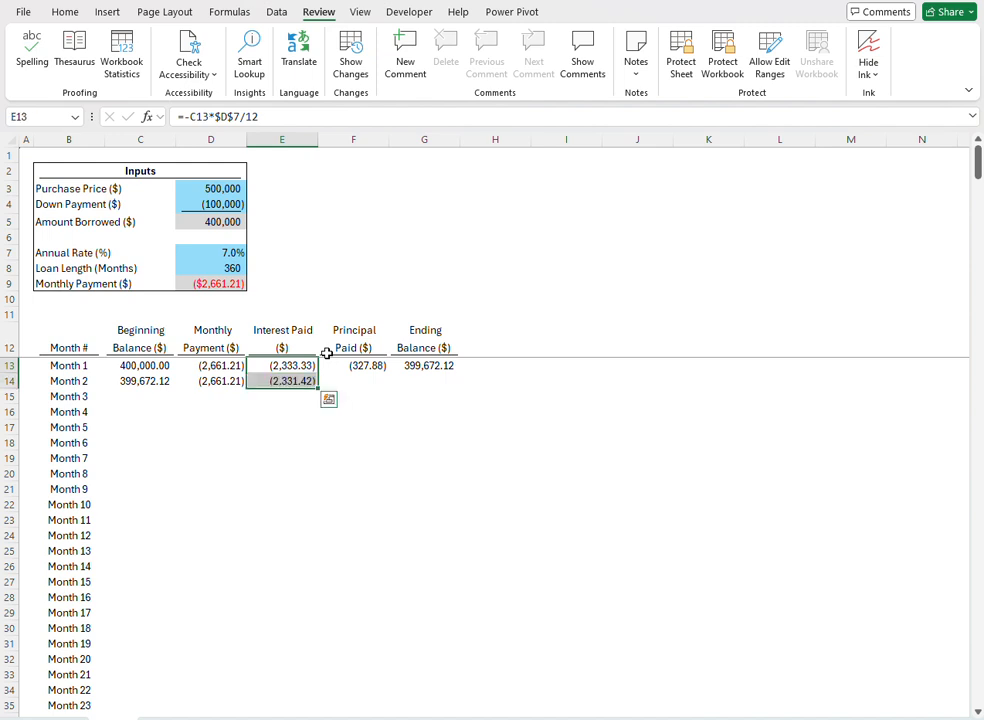
key("Down")
Step: Fill Month 1's principal paid and ending balance formulas down one row into F14 and G14
left_click(360, 370)
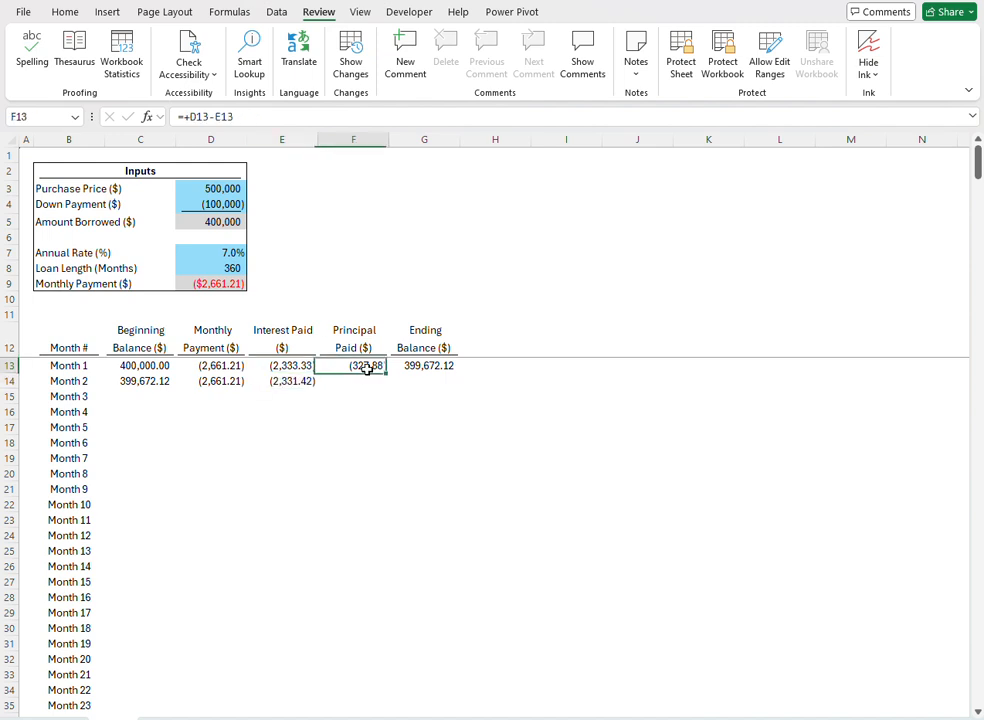
key("shift+Down")
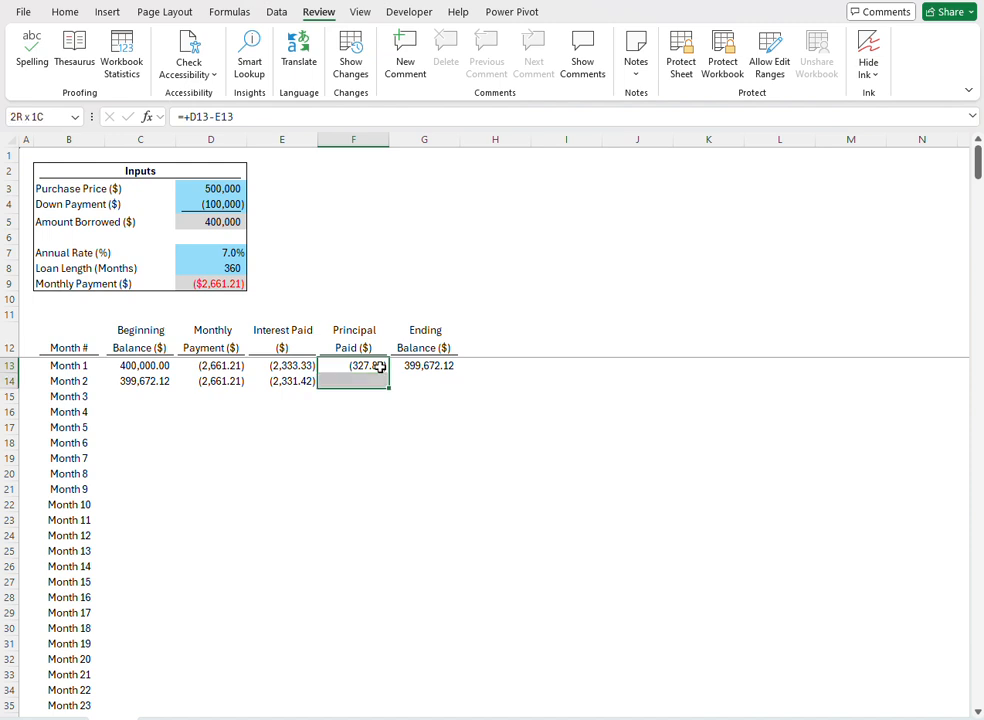
key("ctrl+d")
key("Right")
key("shift+Down")
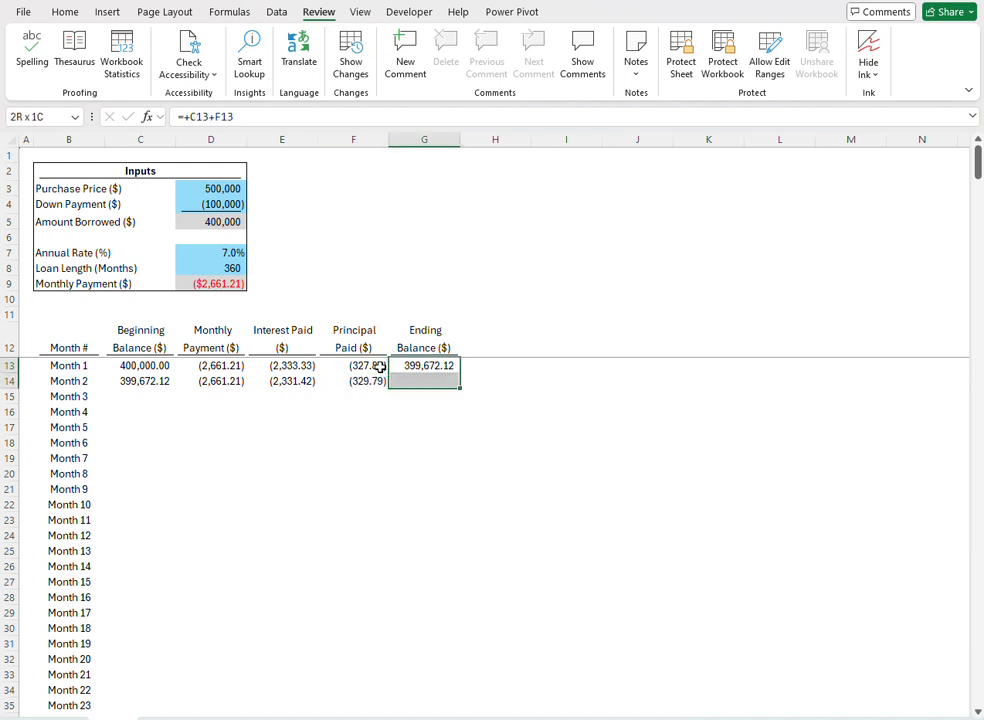
key("ctrl+d")
key("Down")
left_click(342, 396)
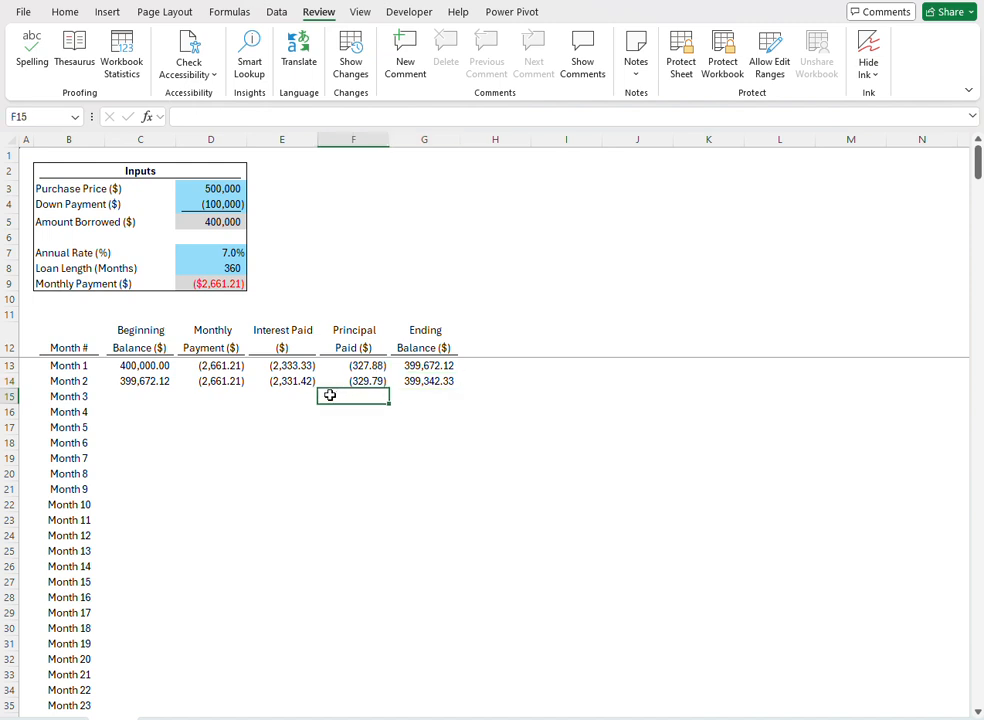
Step: Fill the Month 2 formulas in C14:G14 down through Month 360 in row 372 and check the final ending balance in G372
left_click_drag(222, 362, 226, 382)
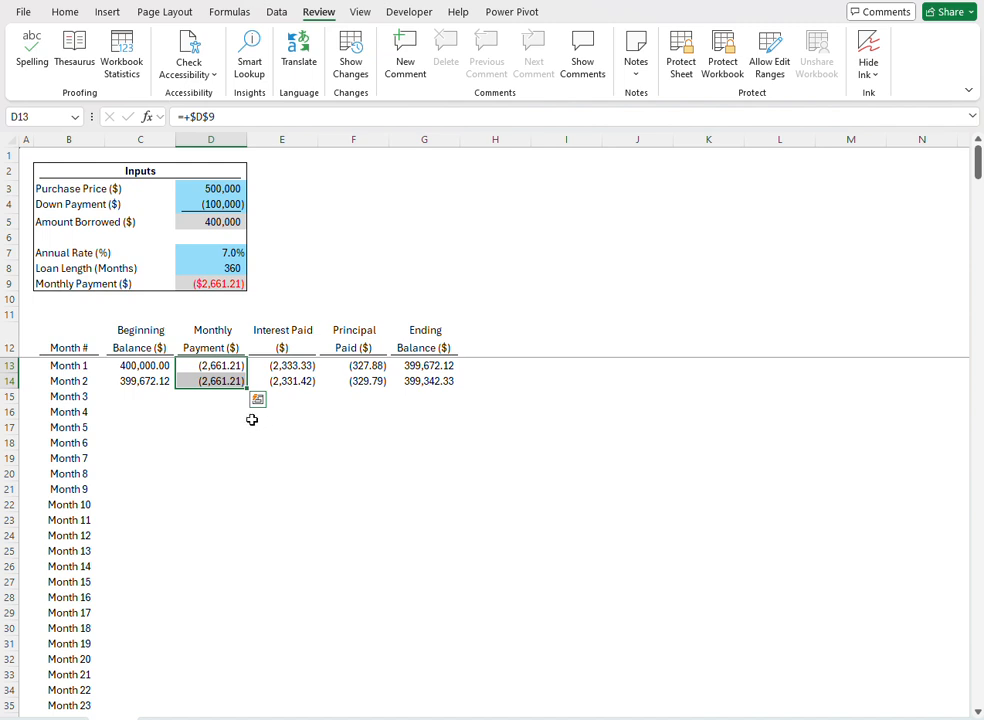
left_click(292, 381)
left_click(355, 383)
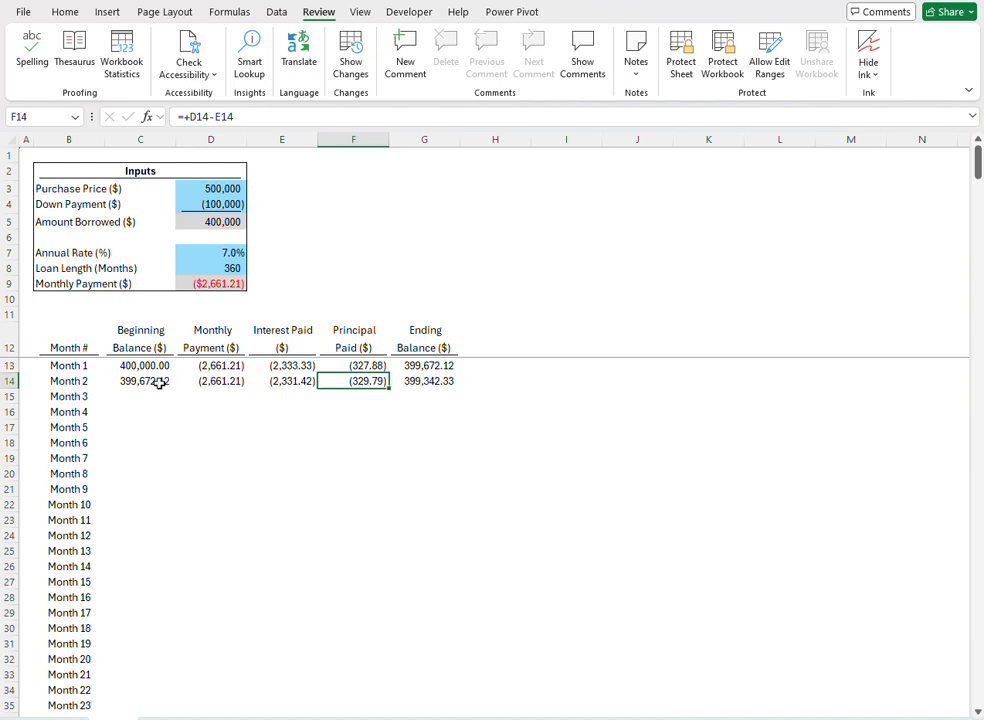
left_click_drag(160, 383, 451, 705)
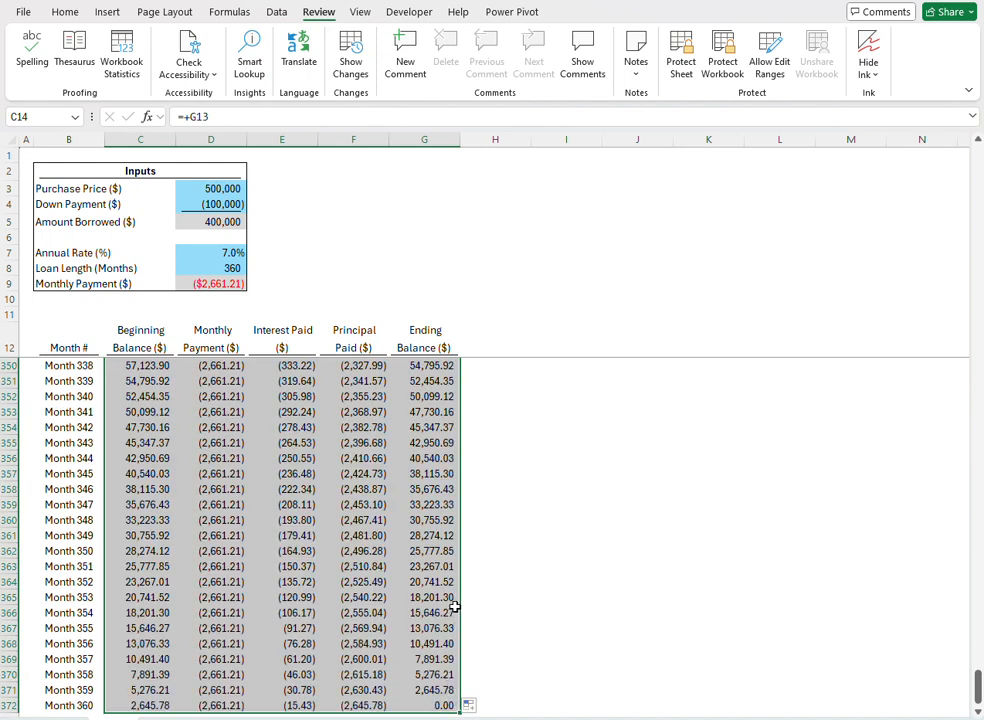
scroll(506, 544, "down", 1)
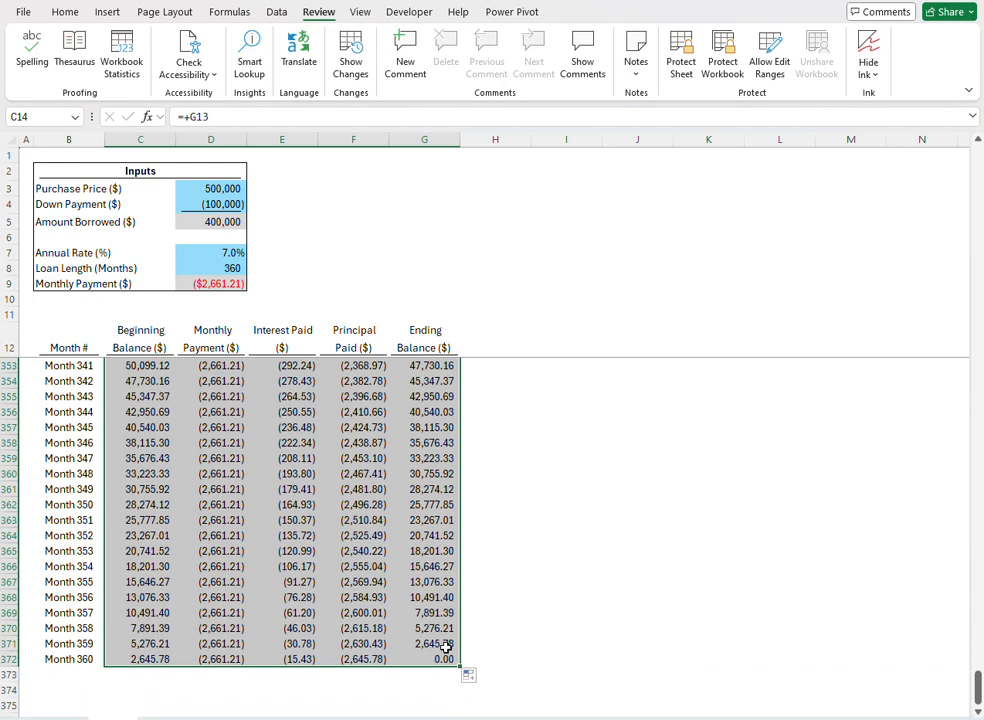
left_click(440, 660)
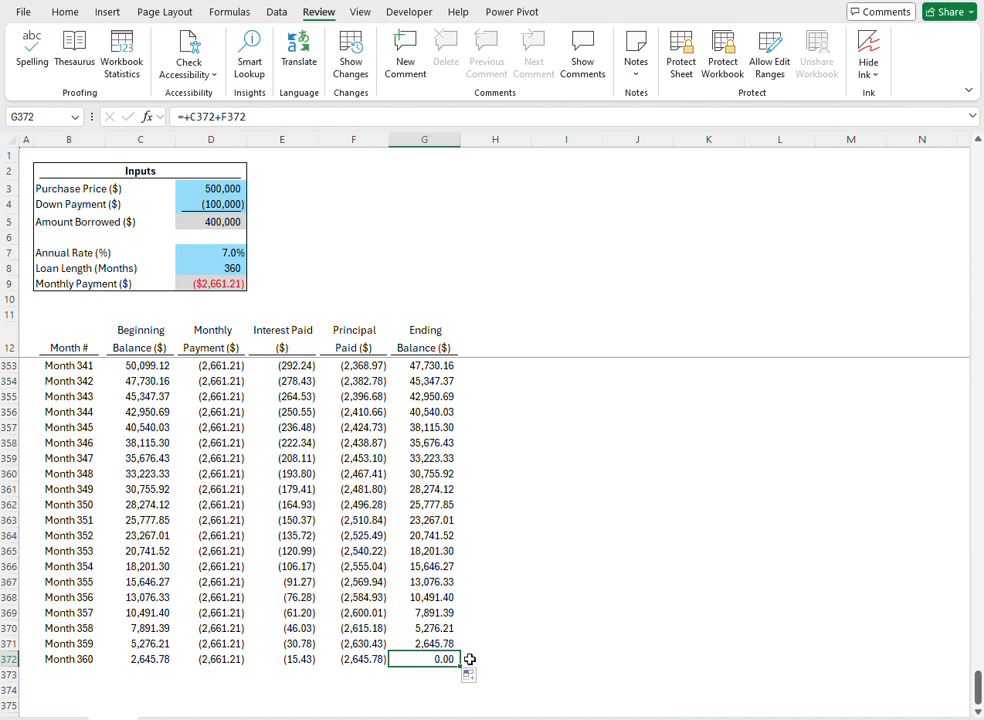
Step: Set the annual rate in D7 to 6.5% and review the monthly payment, interest paid and principal paid columns
key("ctrl+Up")
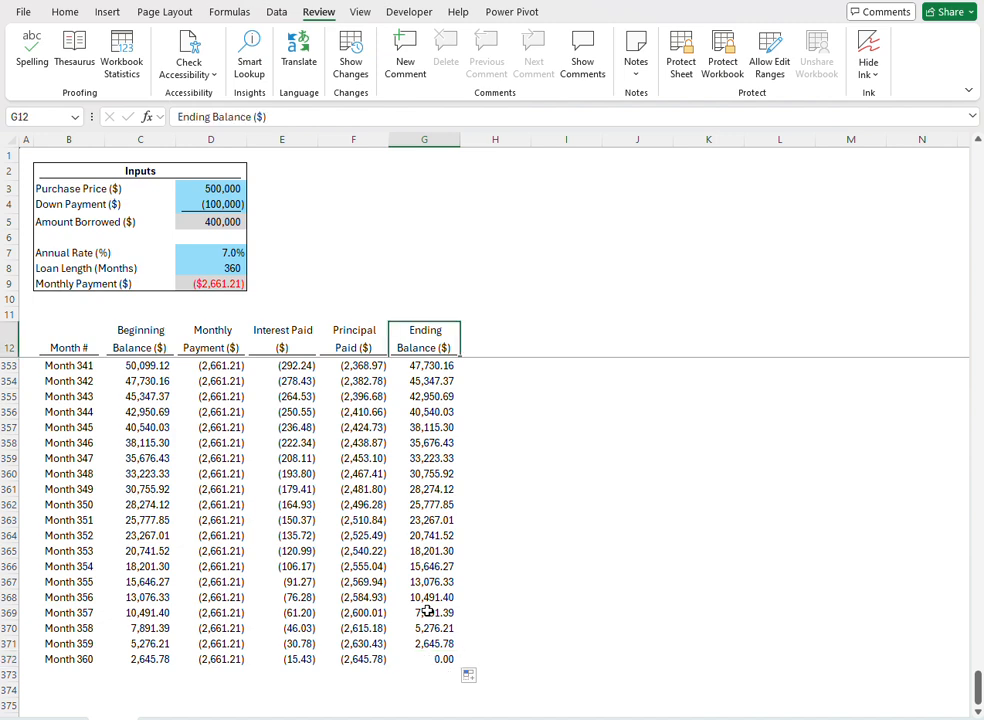
key("Left")
key("Down")
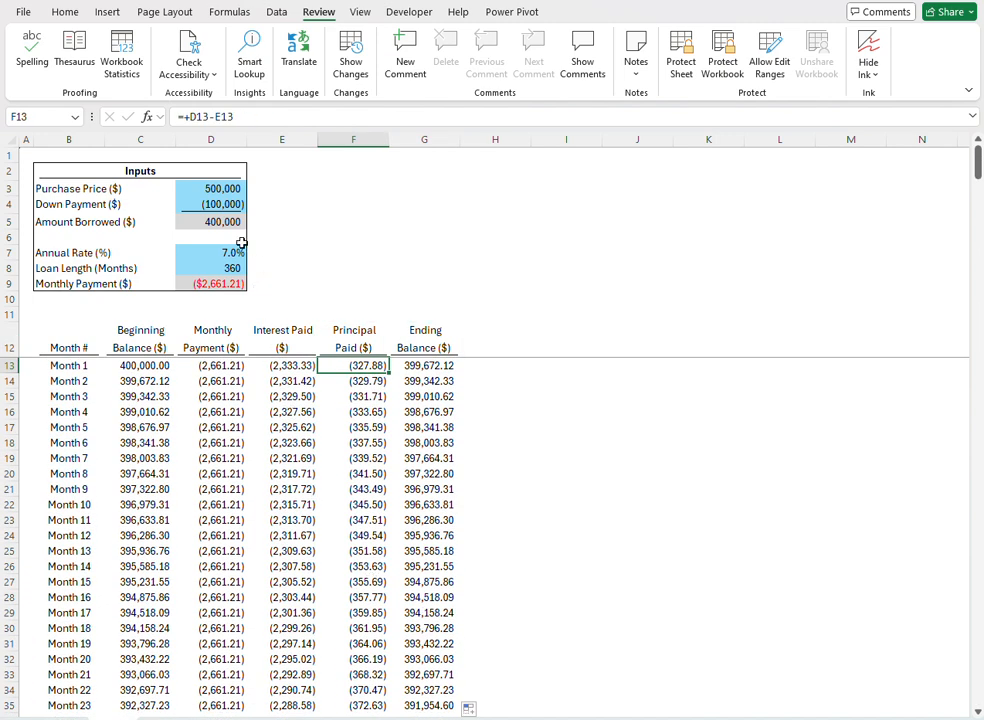
left_click(233, 256)
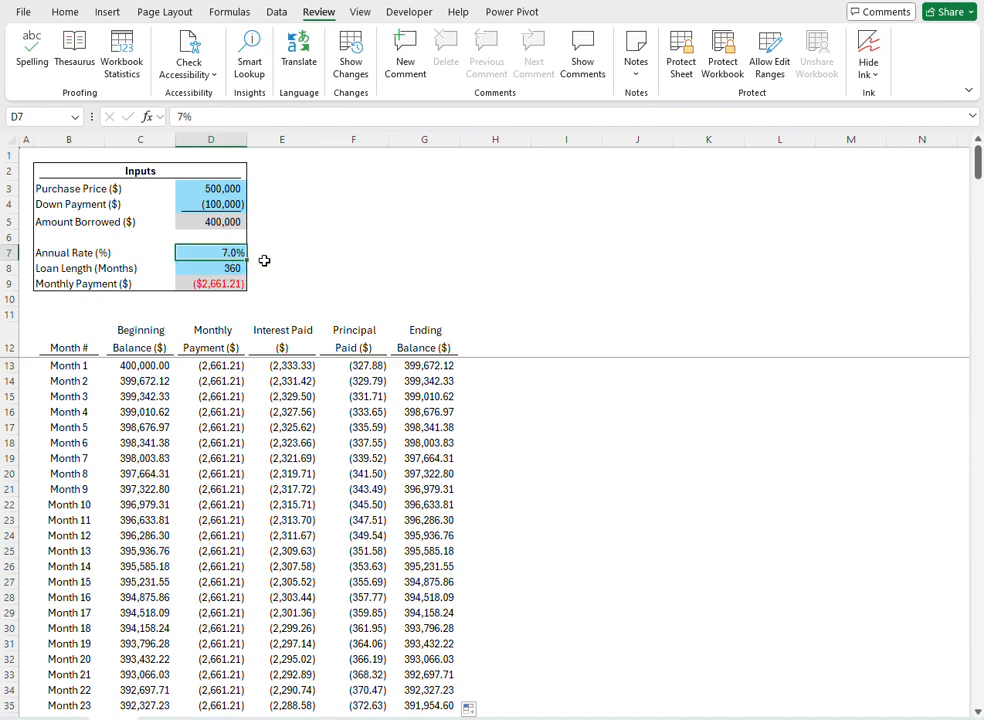
type("6.5")
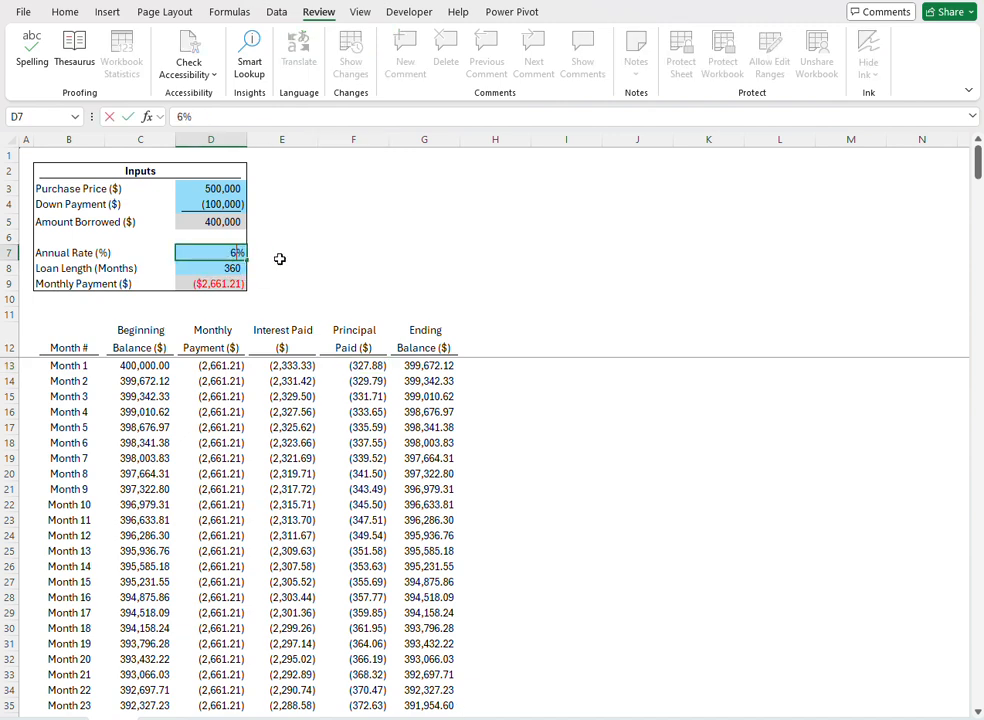
key("Return")
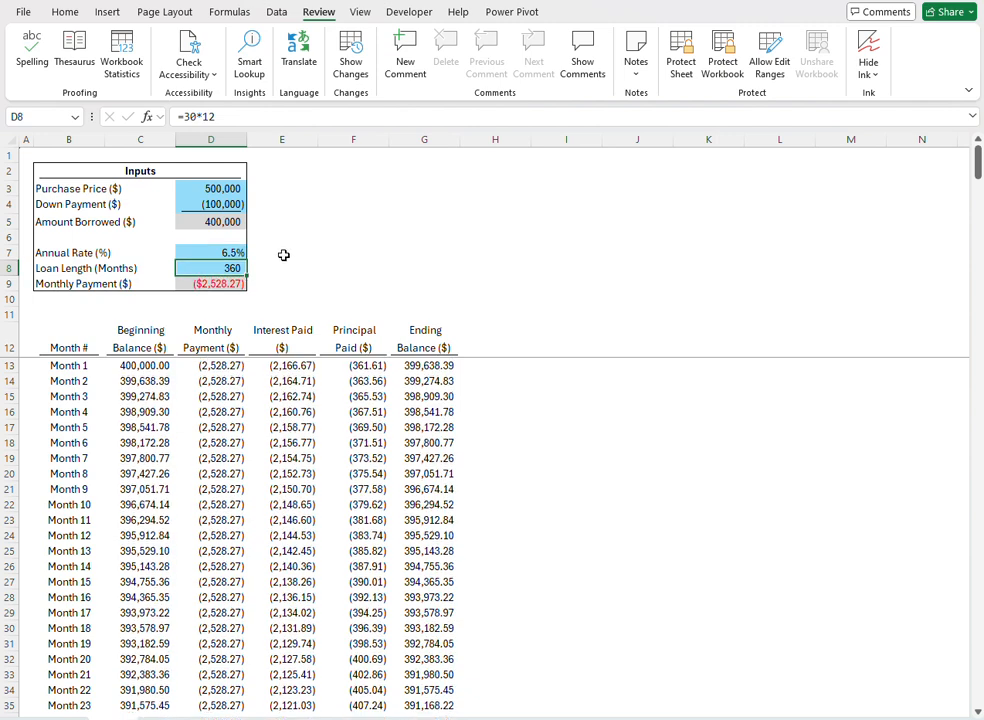
left_click(218, 283)
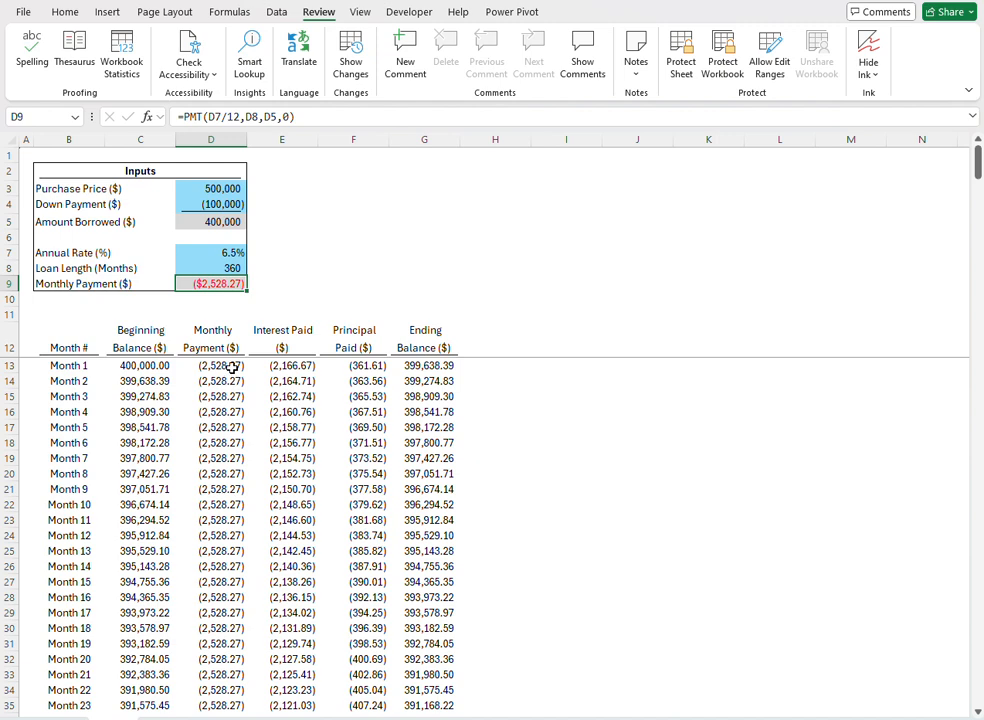
left_click_drag(222, 336, 222, 462)
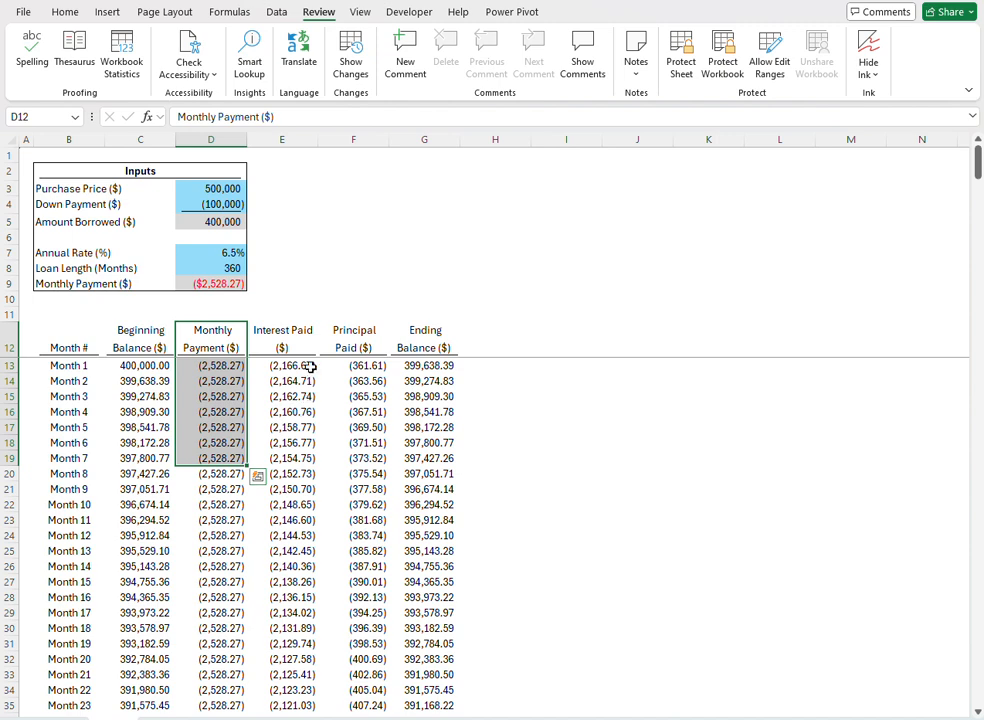
left_click(295, 330)
left_click(342, 334)
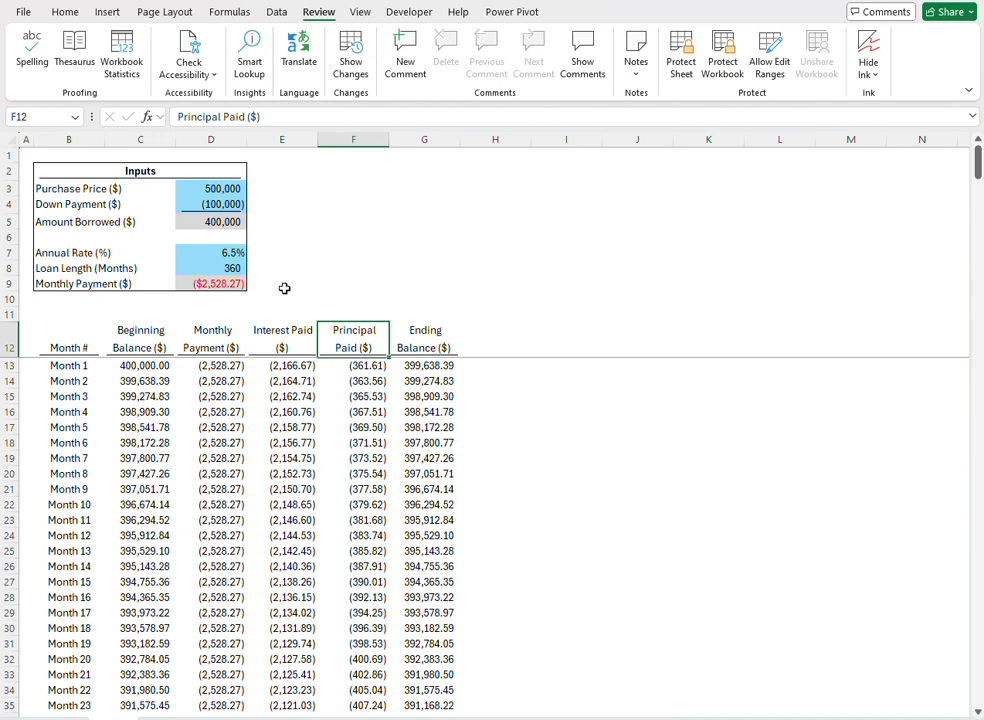
Step: Set the down payment in D4 to -150000 and check Month 1's beginning balance and the monthly payment in D9
left_click(226, 204)
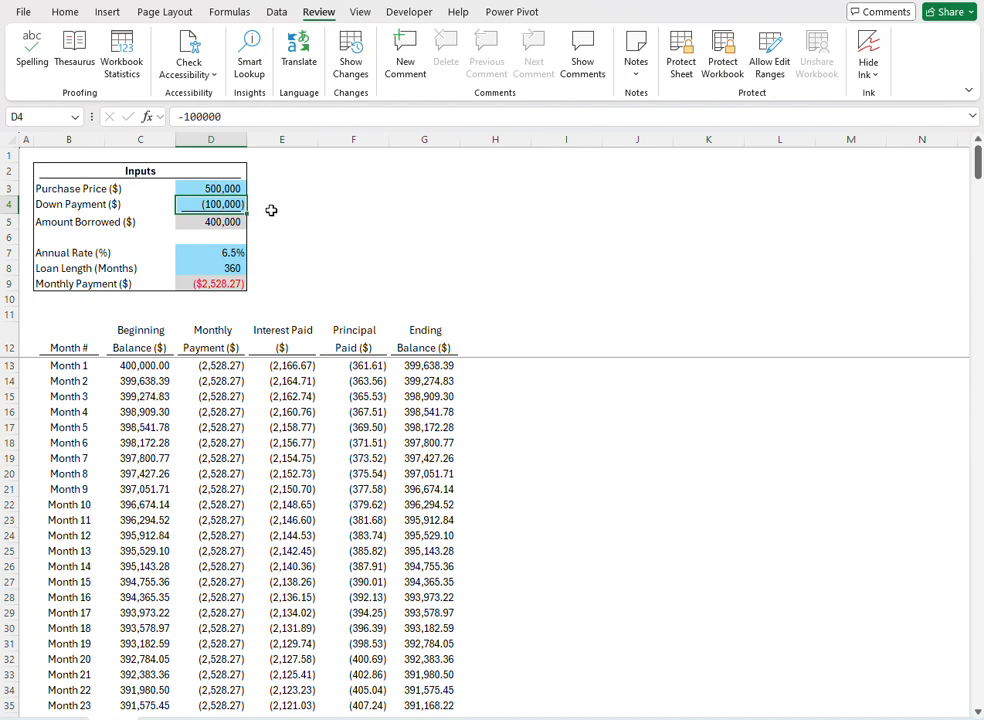
type("-150")
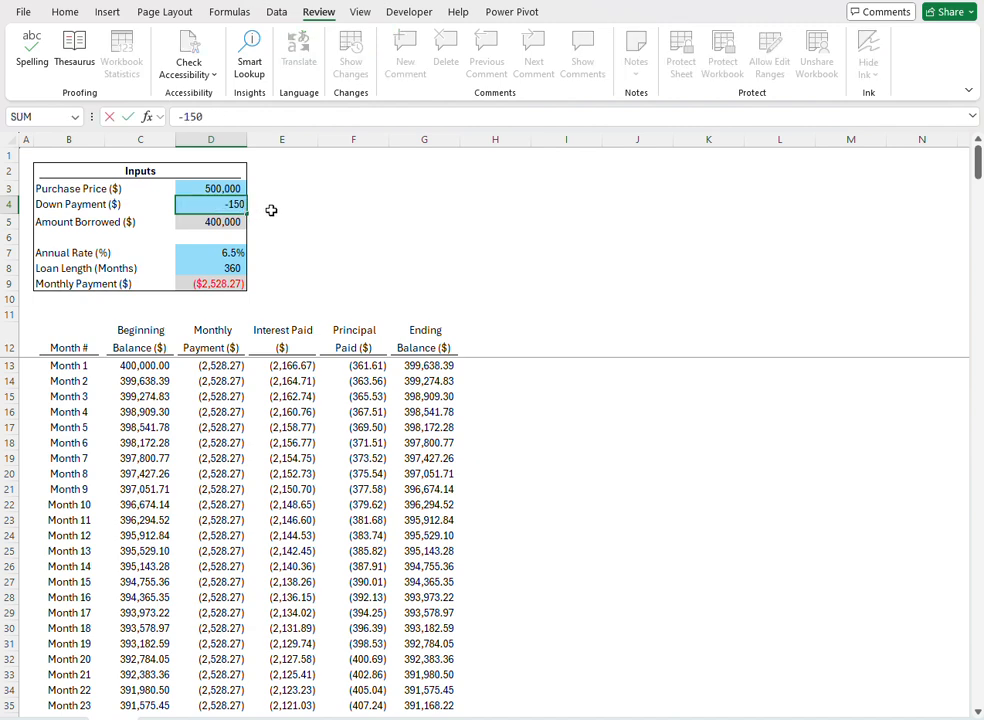
type("000")
key("Return")
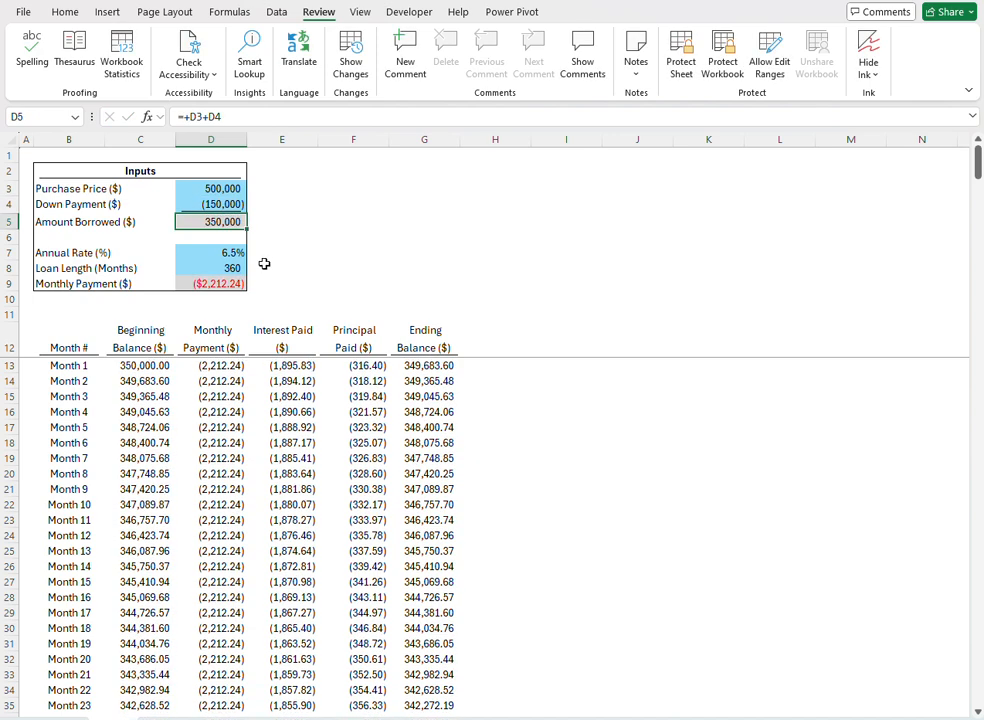
left_click(131, 366)
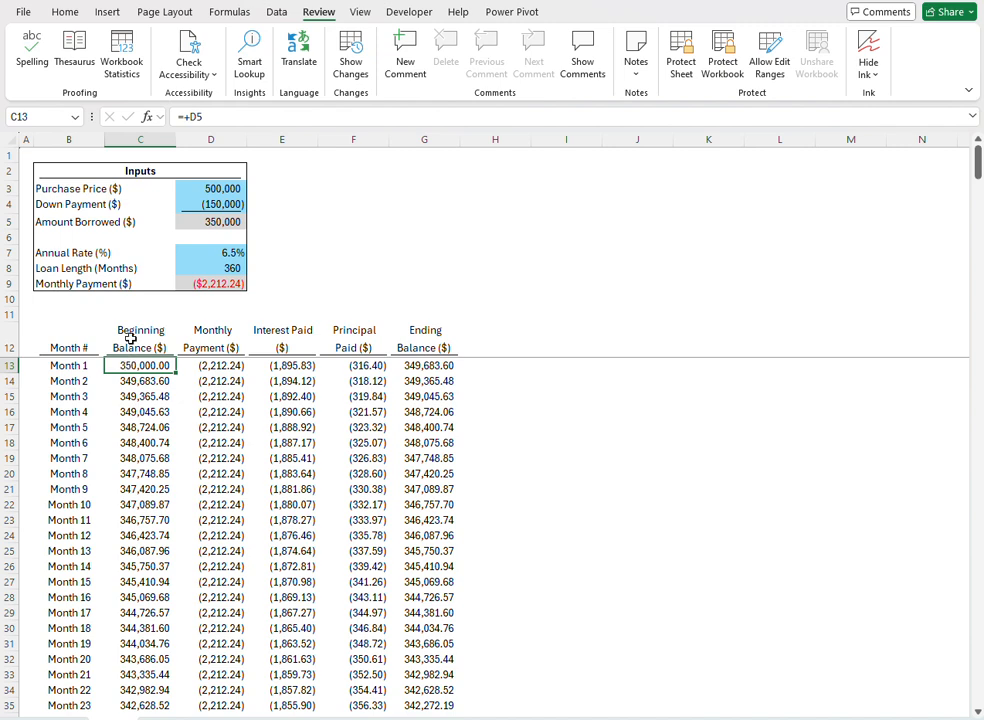
left_click(206, 285)
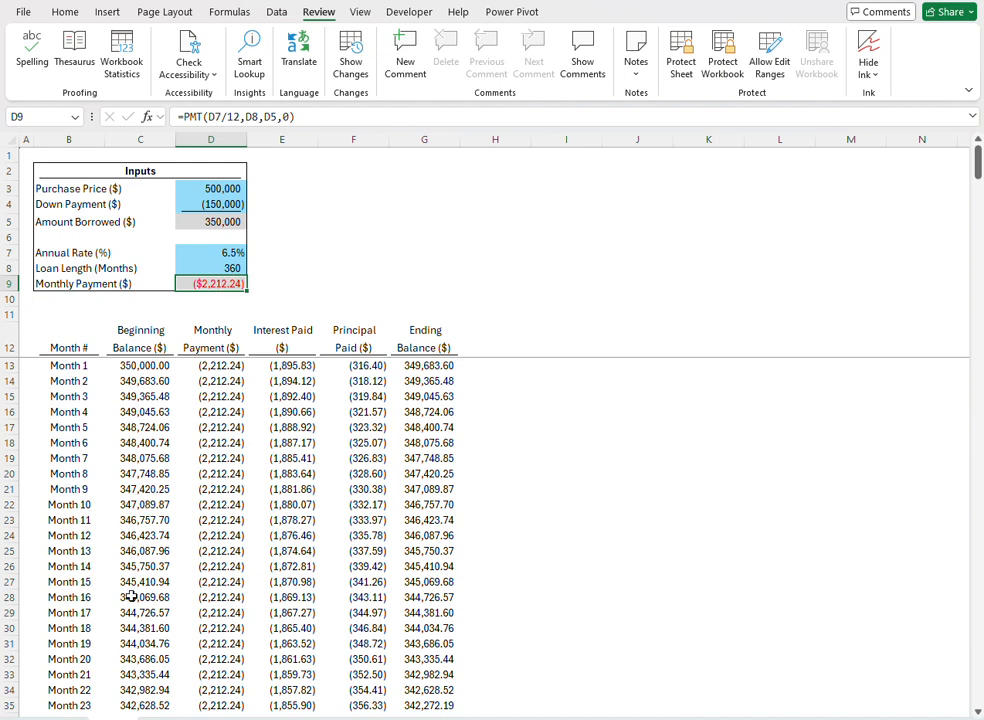
Step: Create a copy of the 30 Year sheet and place it at the end of the same workbook
right_click(110, 718)
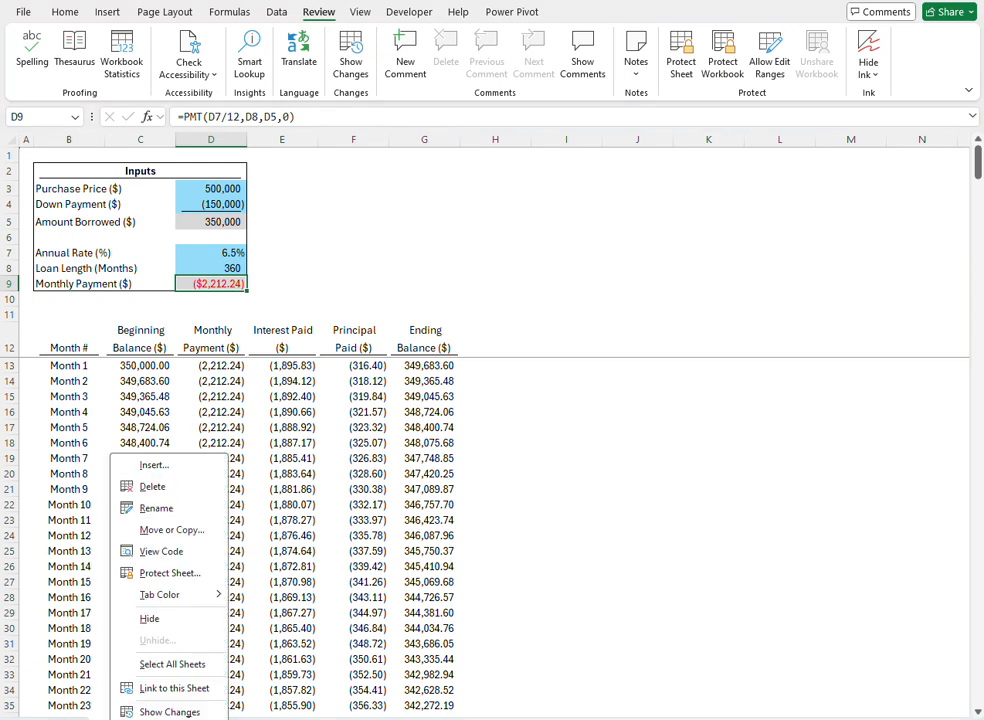
left_click(188, 536)
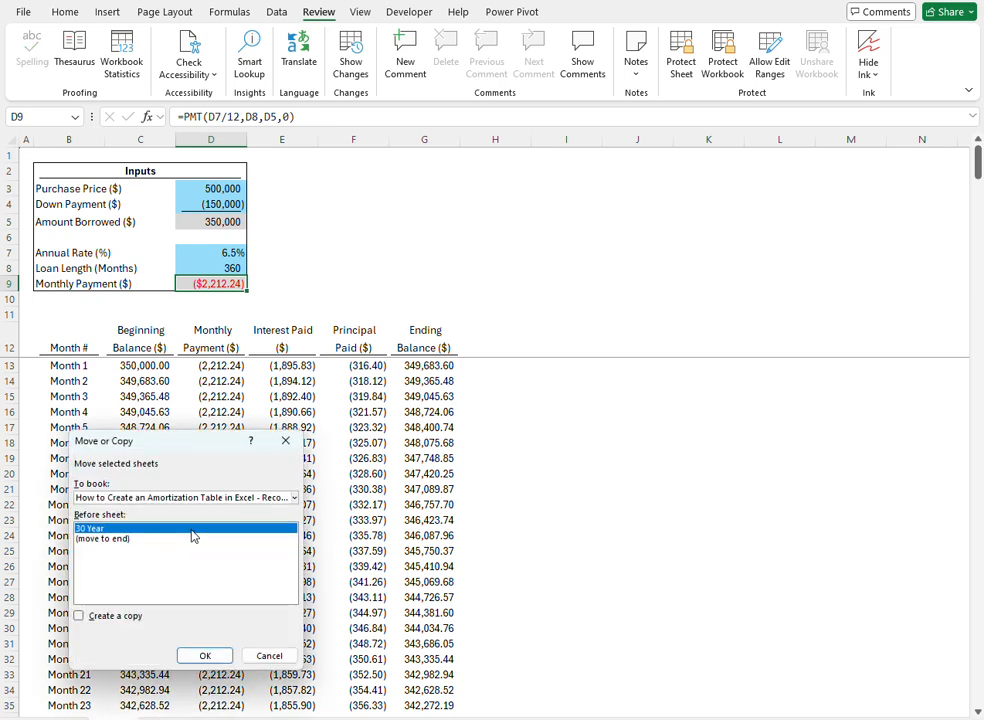
left_click(79, 616)
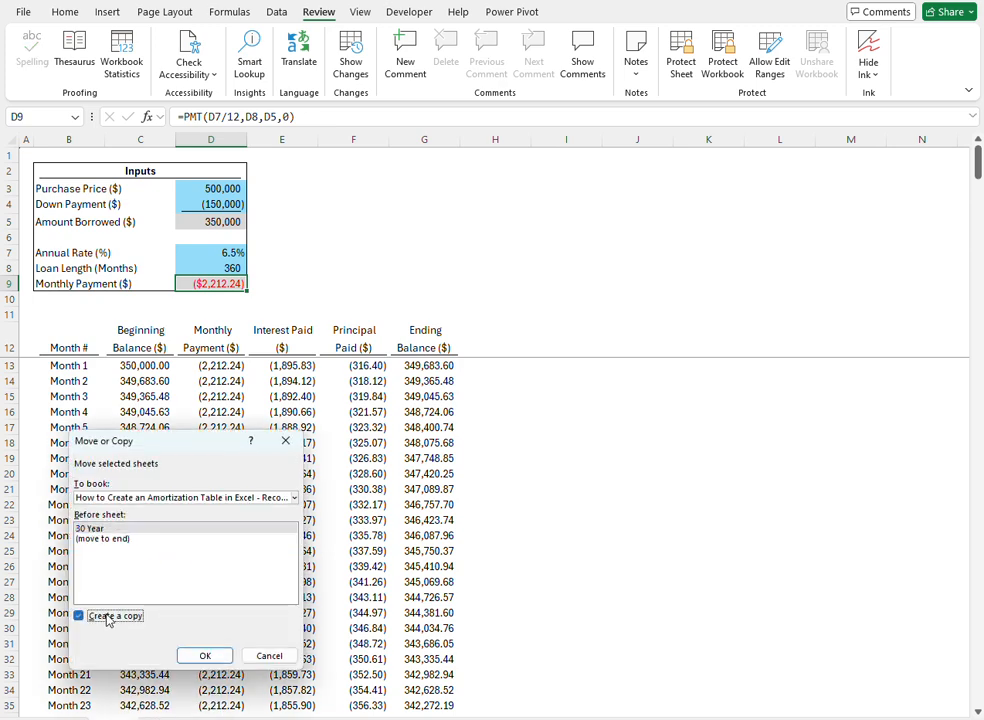
left_click(112, 538)
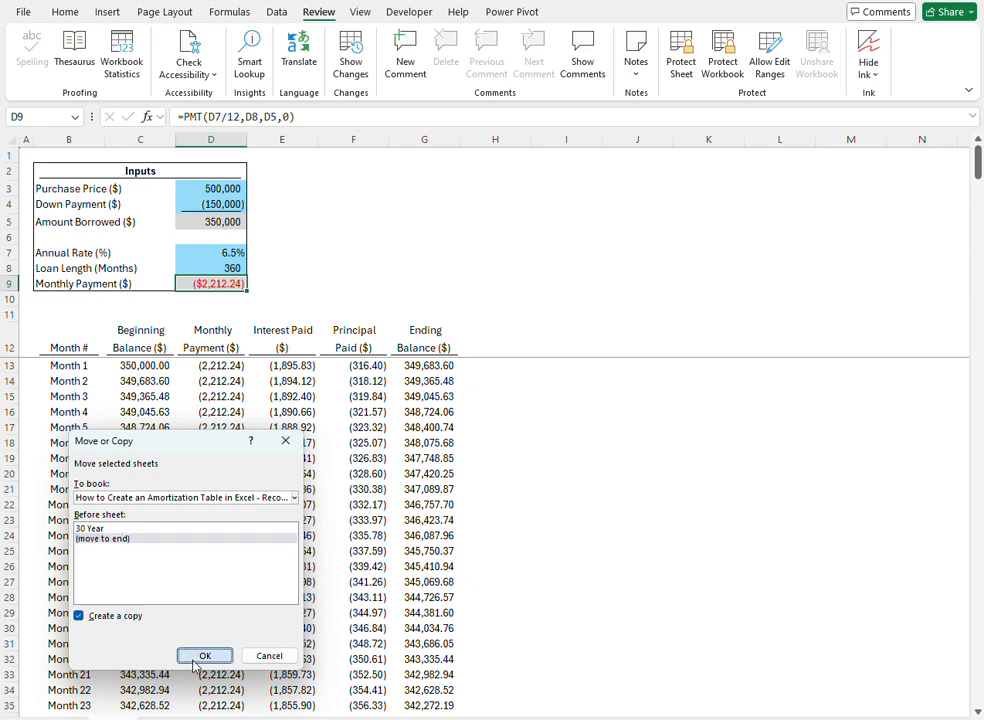
left_click(204, 655)
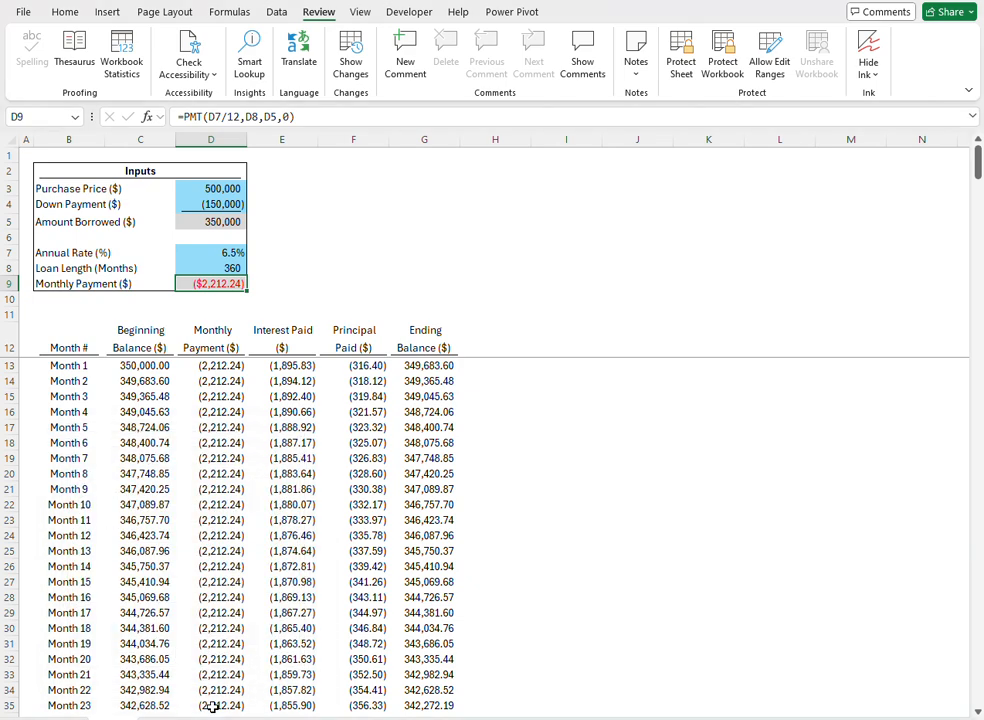
left_click(217, 314)
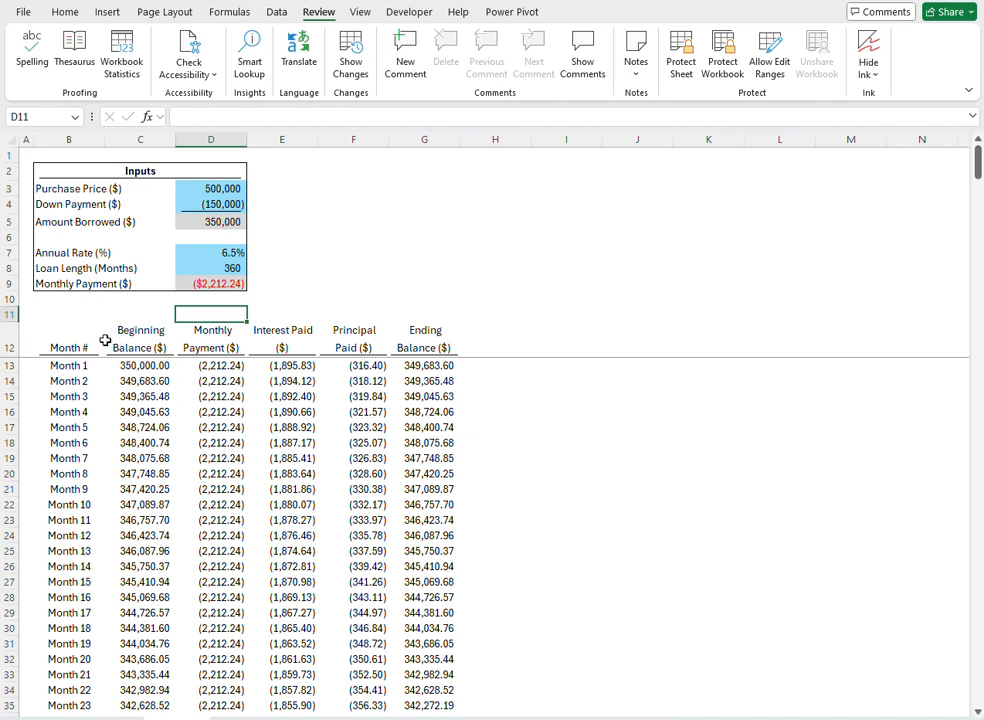
Step: Change the loan length formula in D8 of the copied sheet to =5*12
left_click(207, 266)
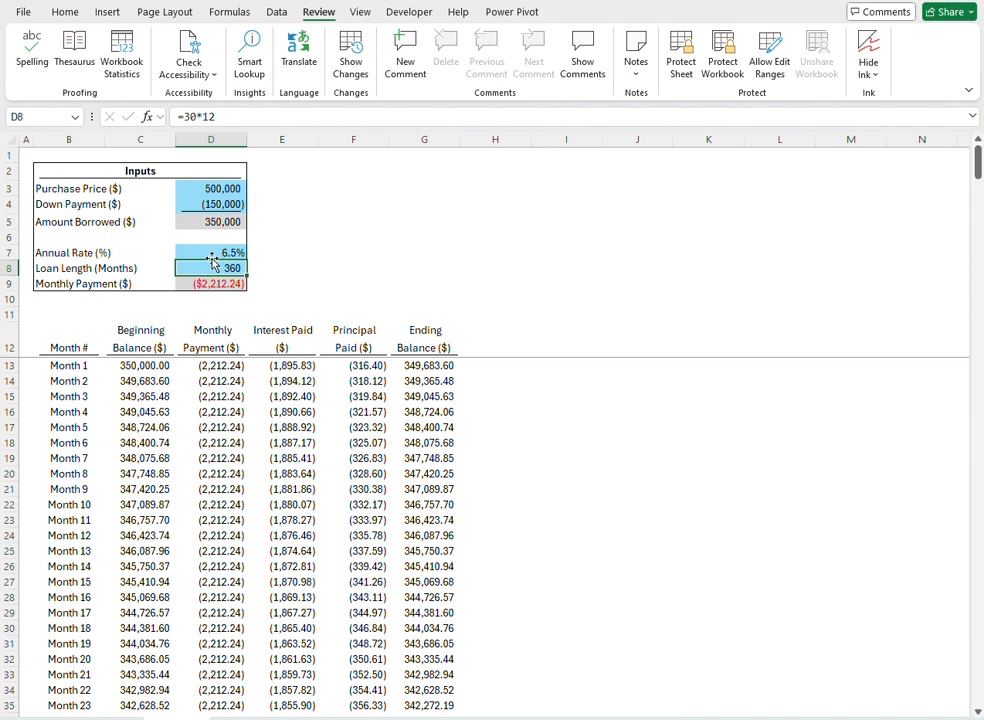
double_click(195, 117)
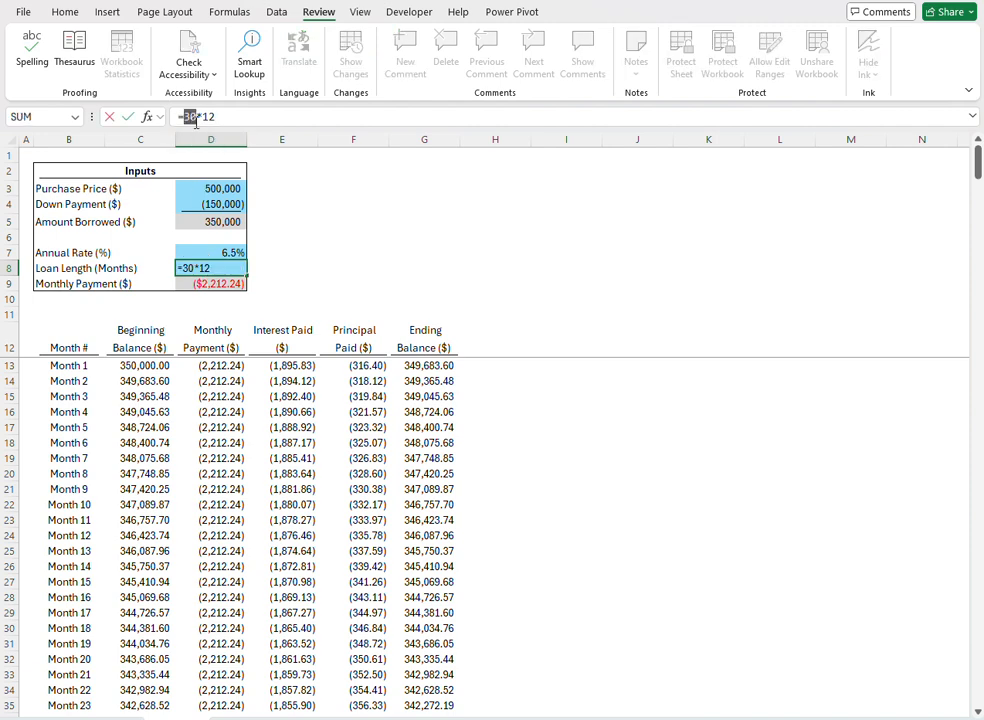
type("5")
key("Return")
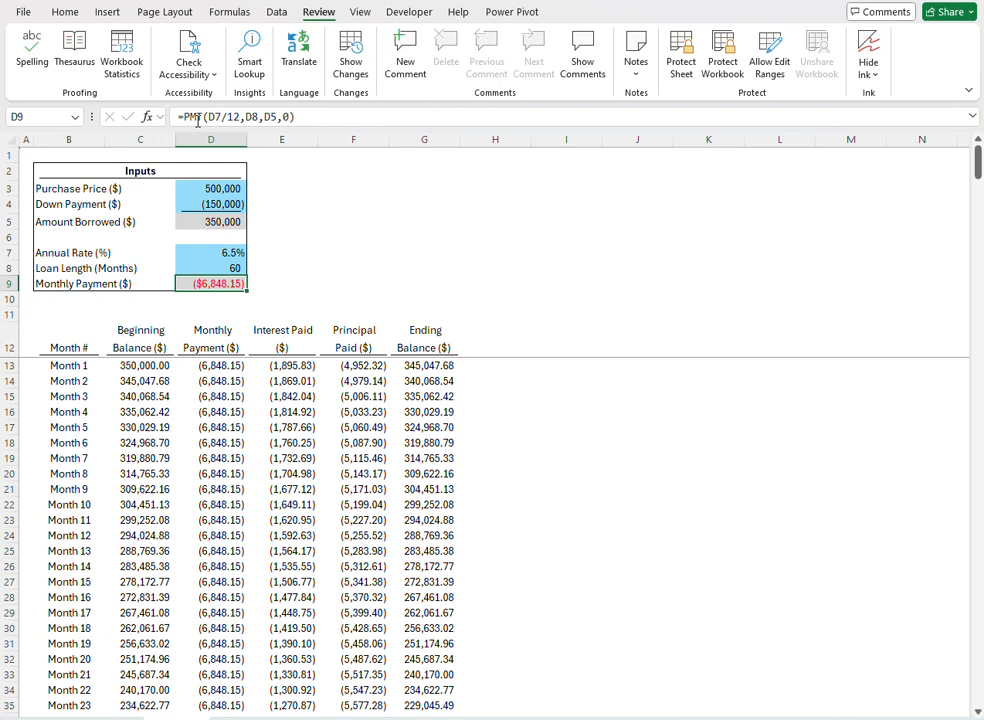
left_click(238, 265)
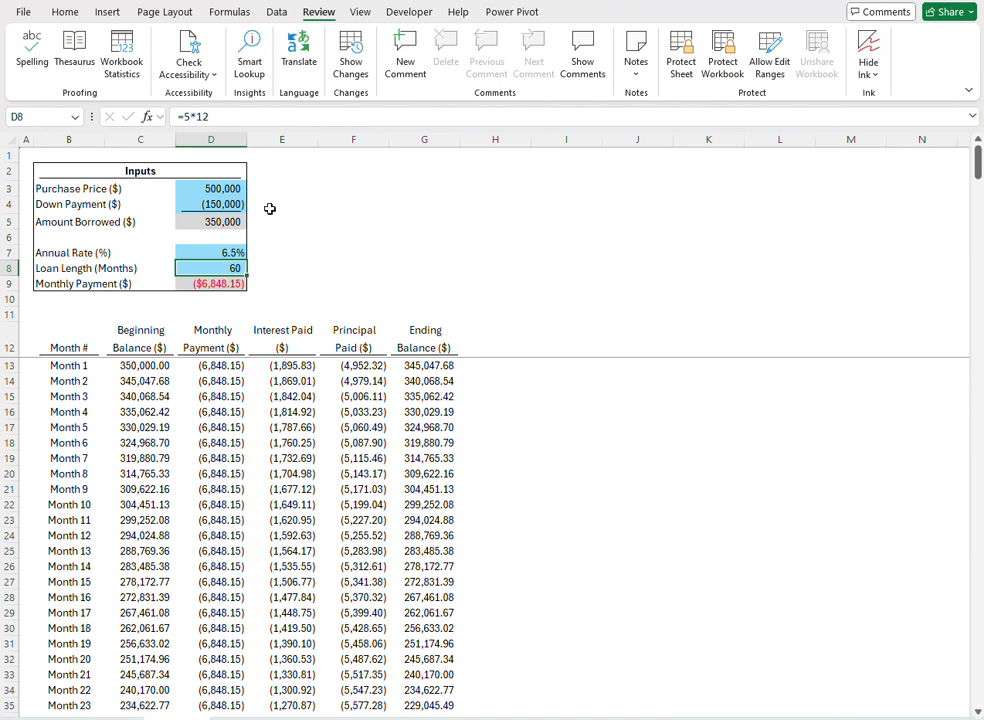
Step: Set the purchase price in D3 to 25,000 and the down payment in D4 to -5000
left_click(237, 187)
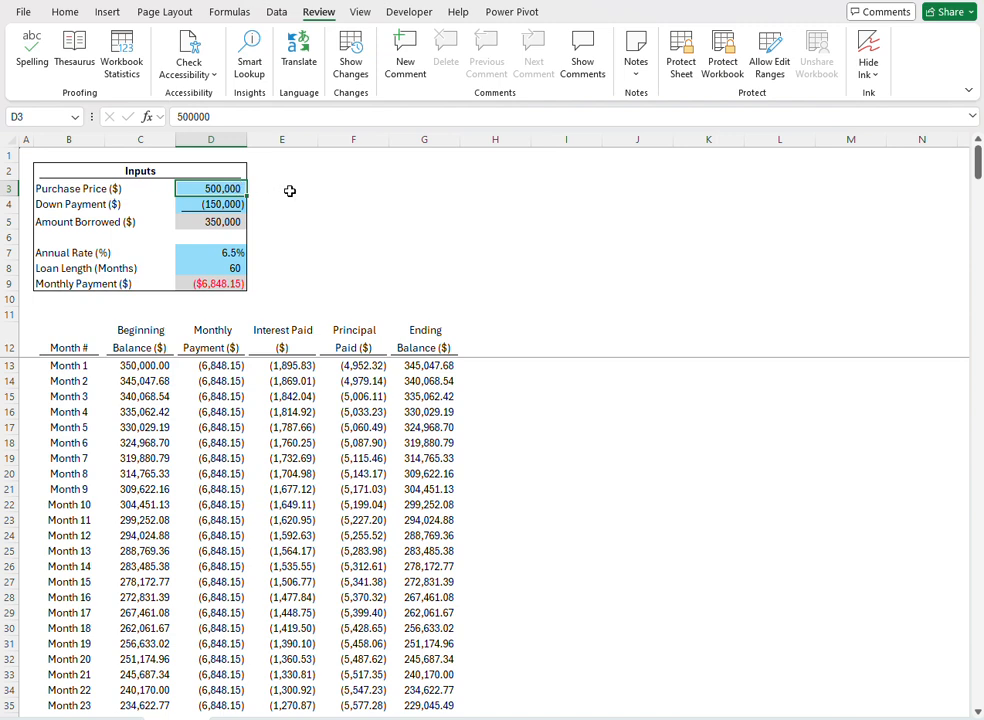
type("25")
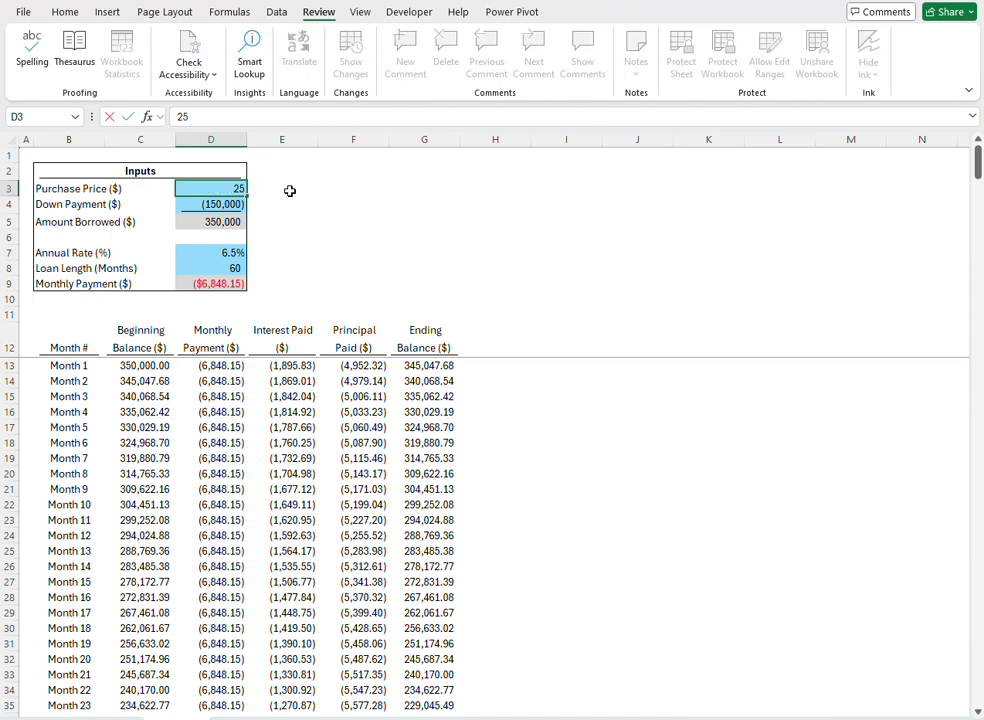
type(",000")
key("Return")
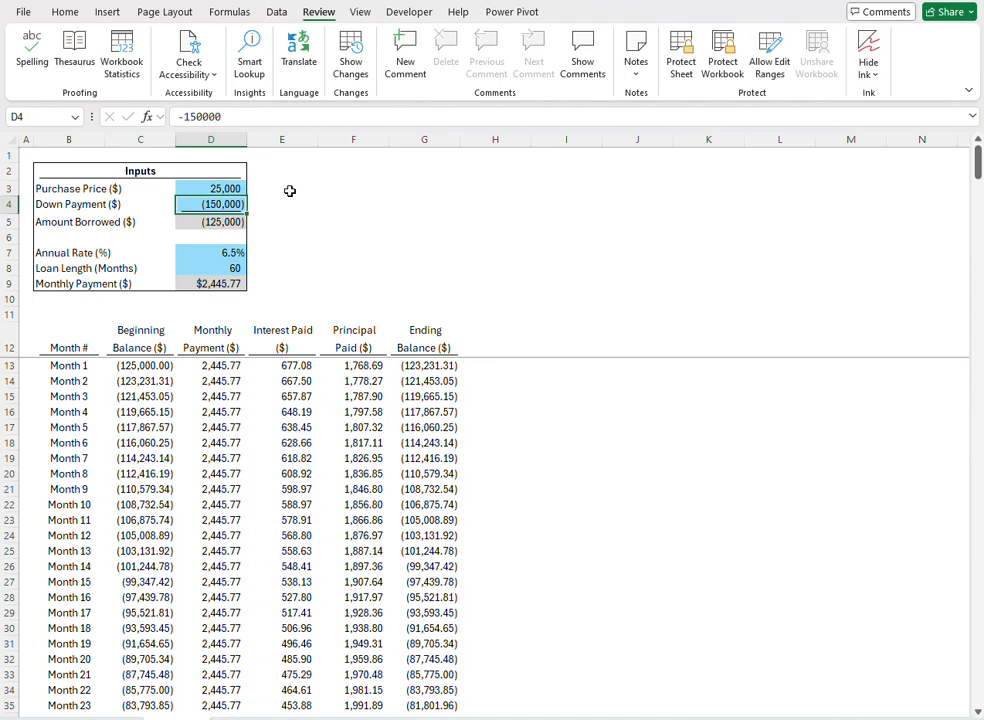
type("-5")
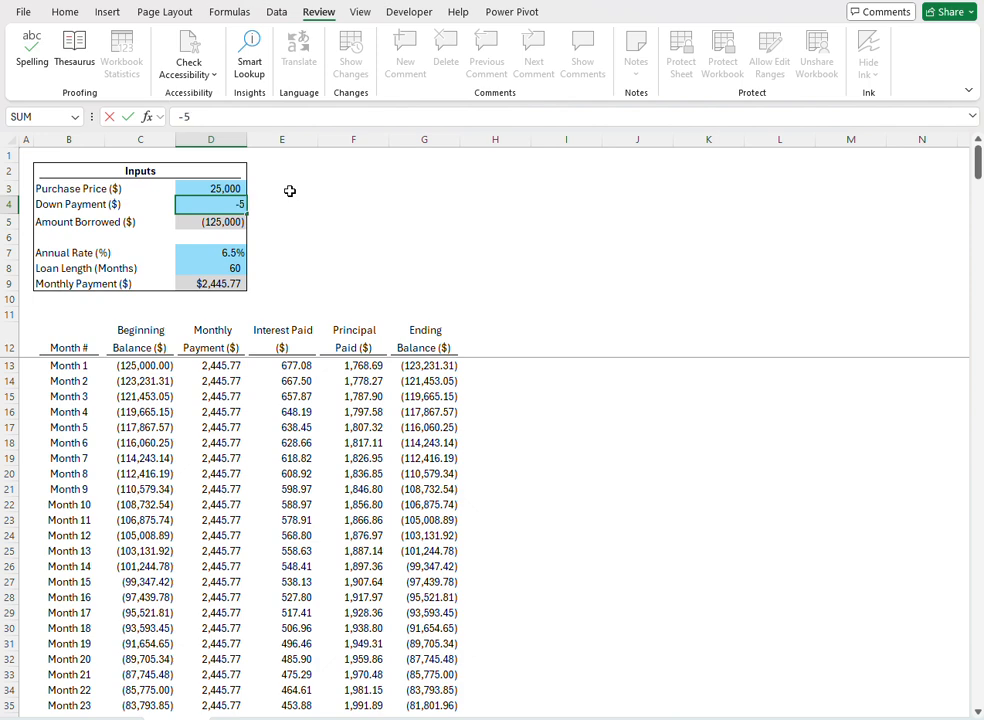
type("000")
key("Return")
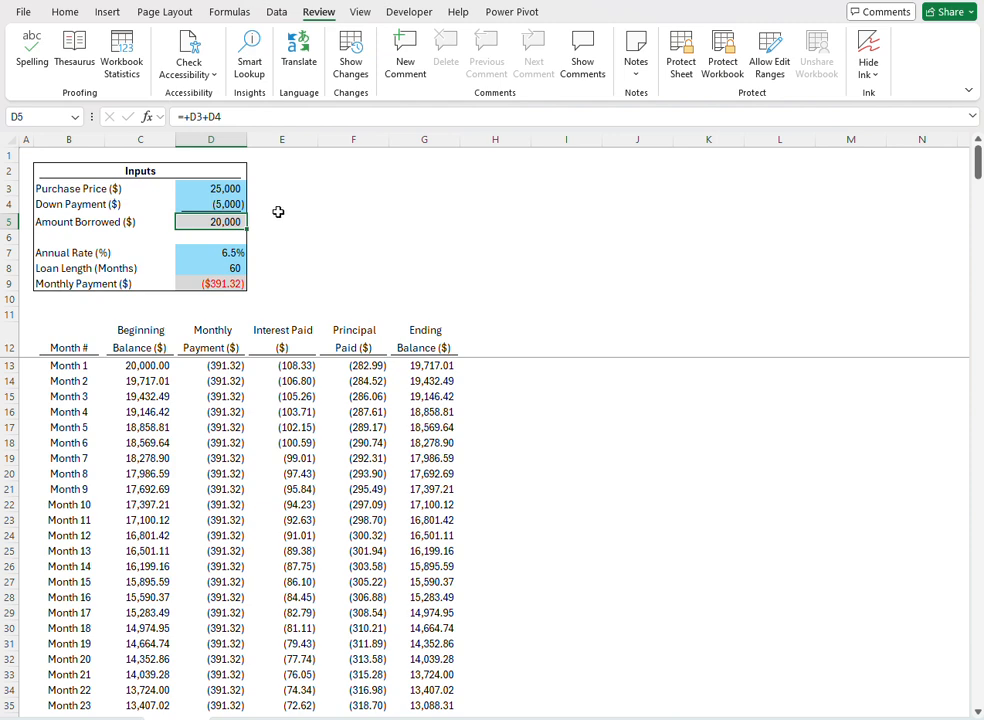
Step: Set the annual rate in D7 to 5%
left_click(230, 250)
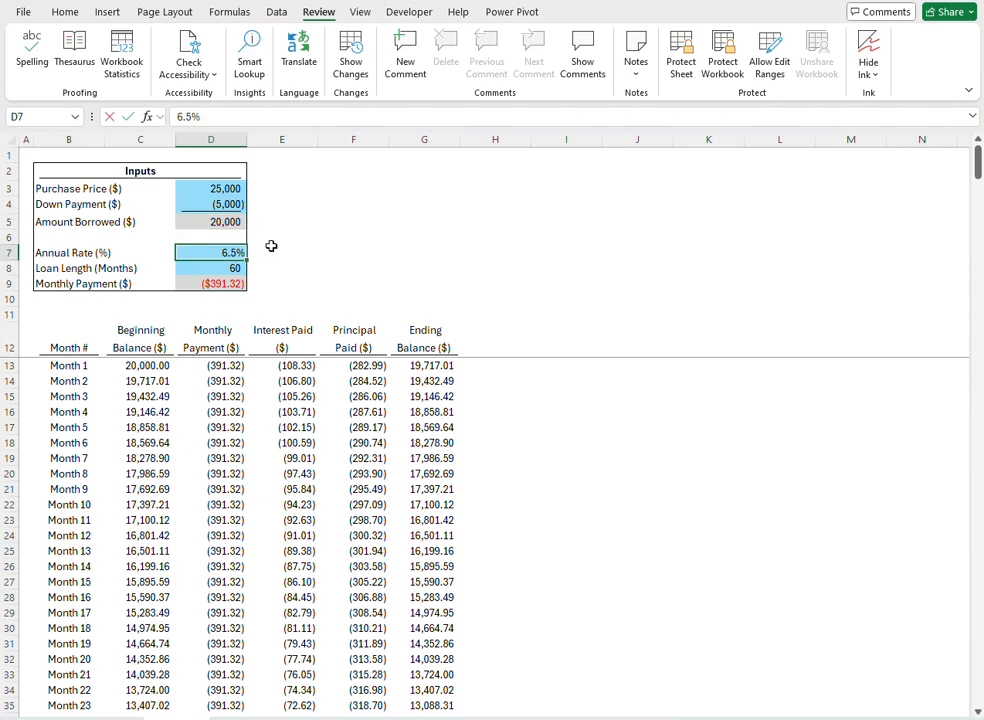
type("5")
key("Return")
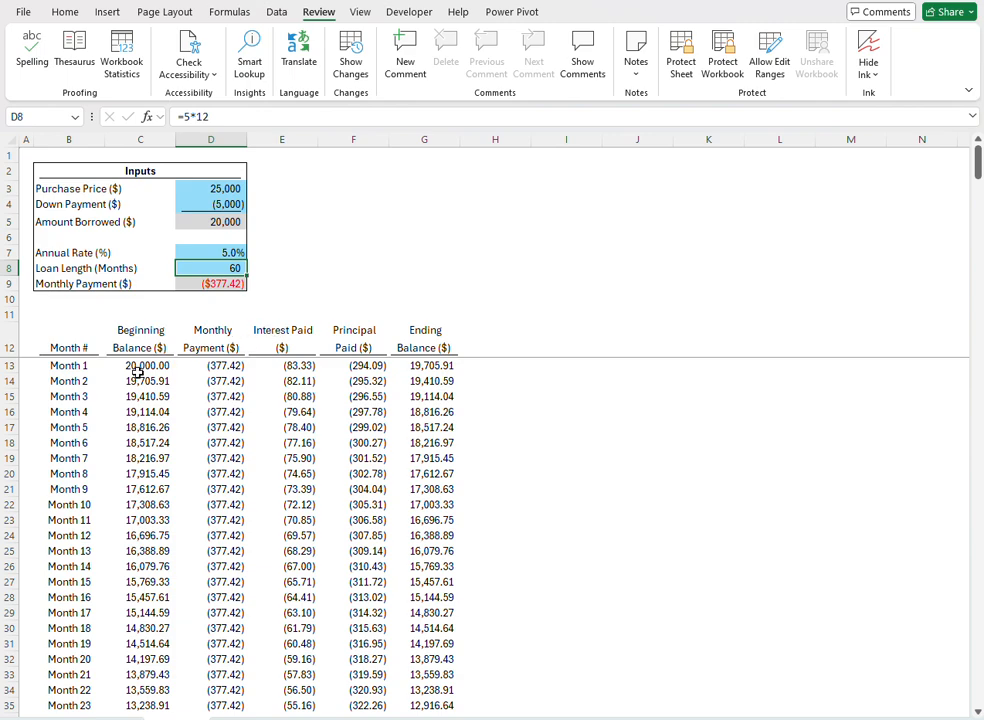
Step: Clear the schedule rows beyond the 60-month term, from Month 61 in B73:G73 down through Month 360 in row 372
scroll(94, 503, "down", 4)
scroll(94, 503, "down", 11)
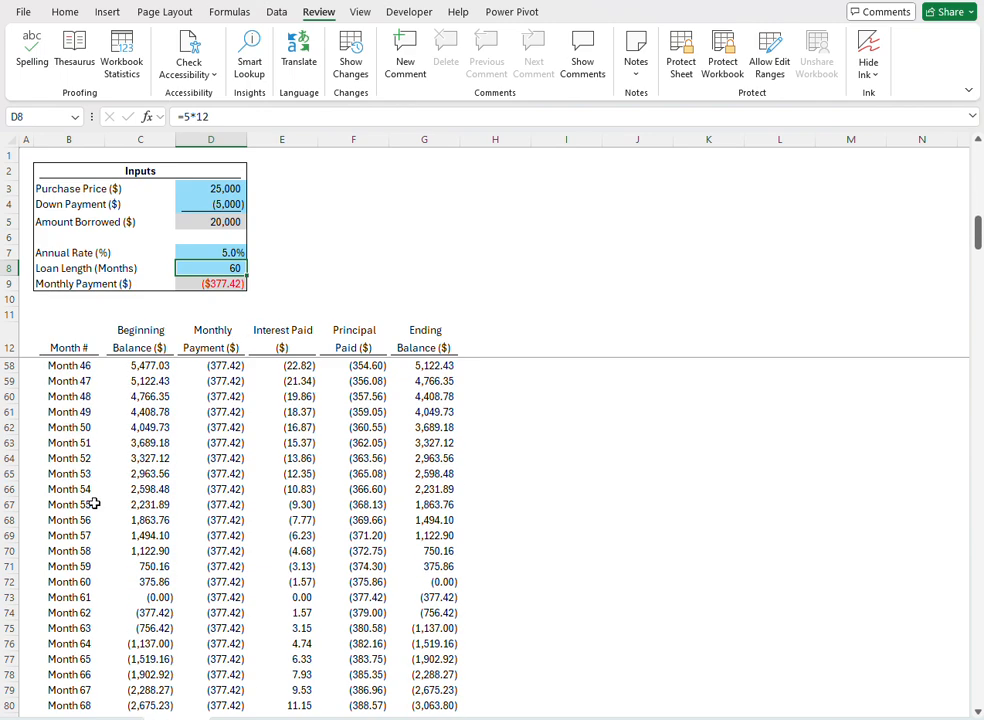
left_click(73, 594)
left_click_drag(73, 594, 430, 583)
left_click_drag(100, 595, 418, 596)
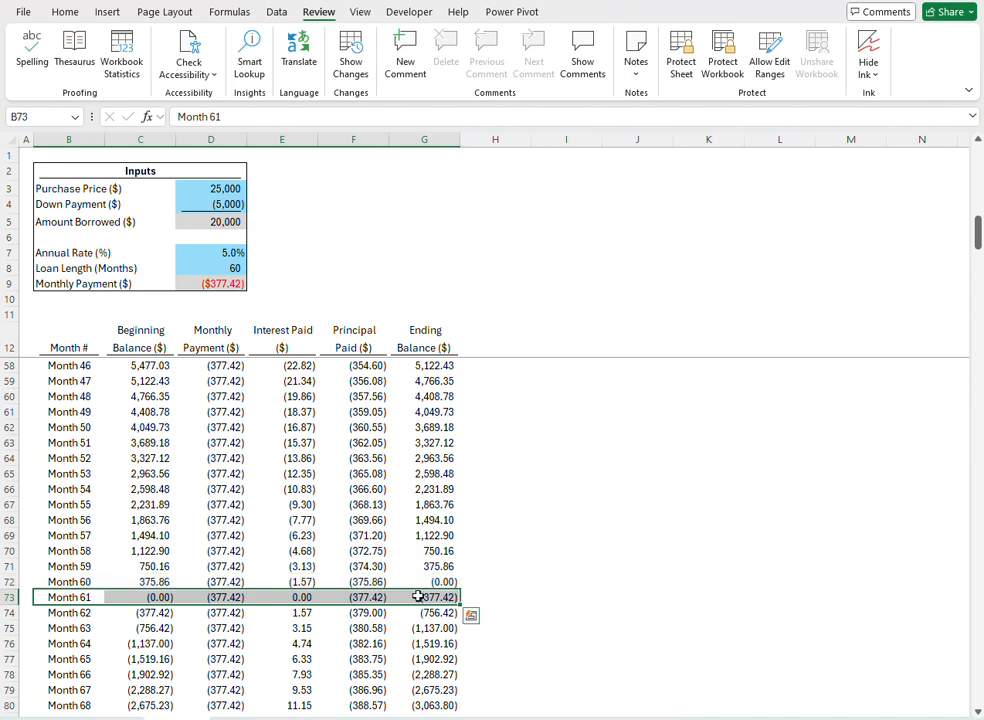
key("ctrl+shift+Down")
key("Delete")
Step: Go to the last row of the shortened schedule and check Month 60's ending balance in G72
left_click(346, 345)
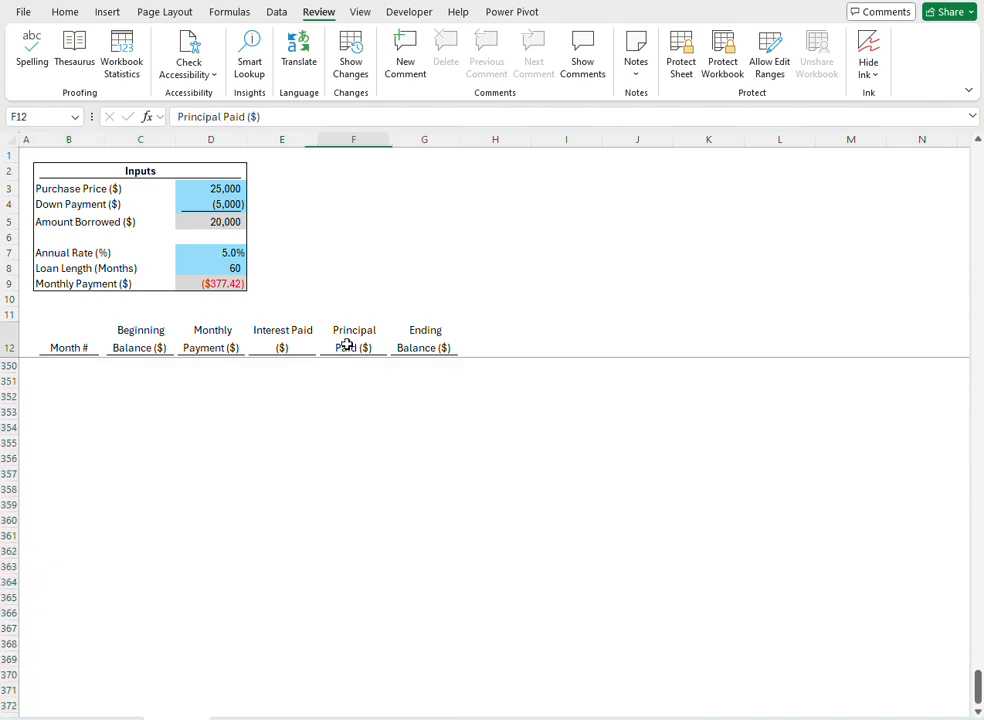
key("Down")
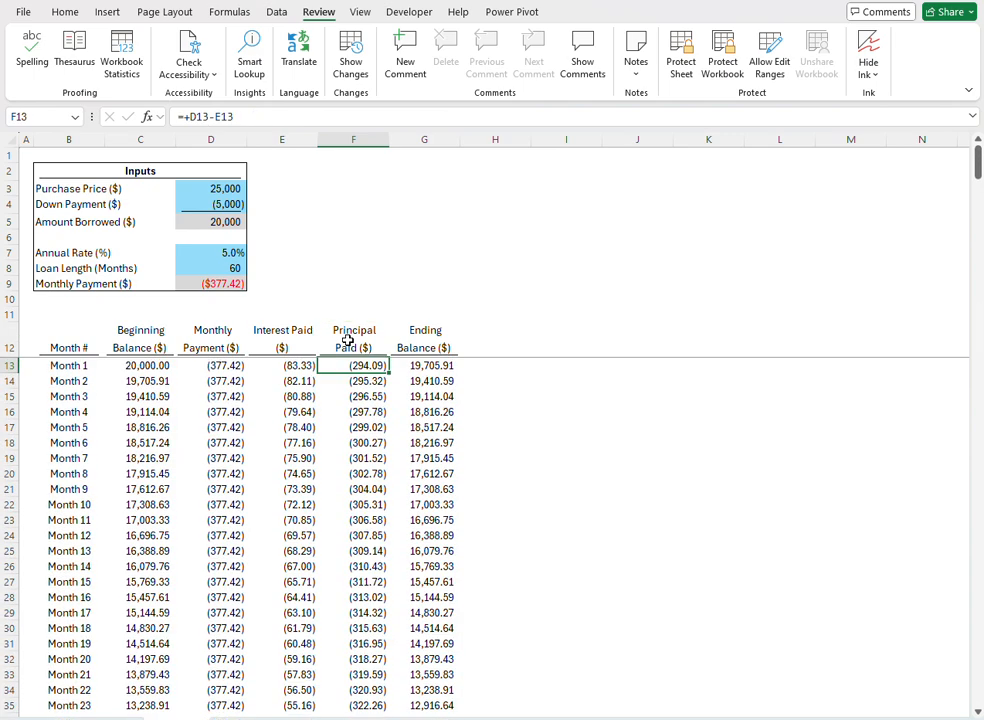
key("ctrl+Down")
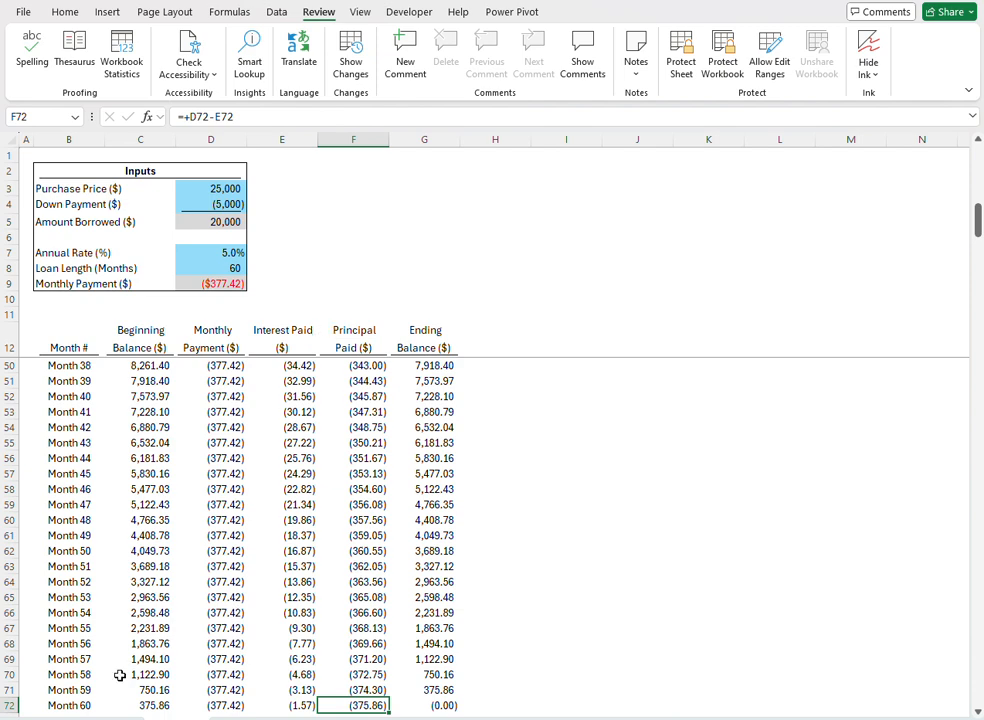
left_click(430, 705)
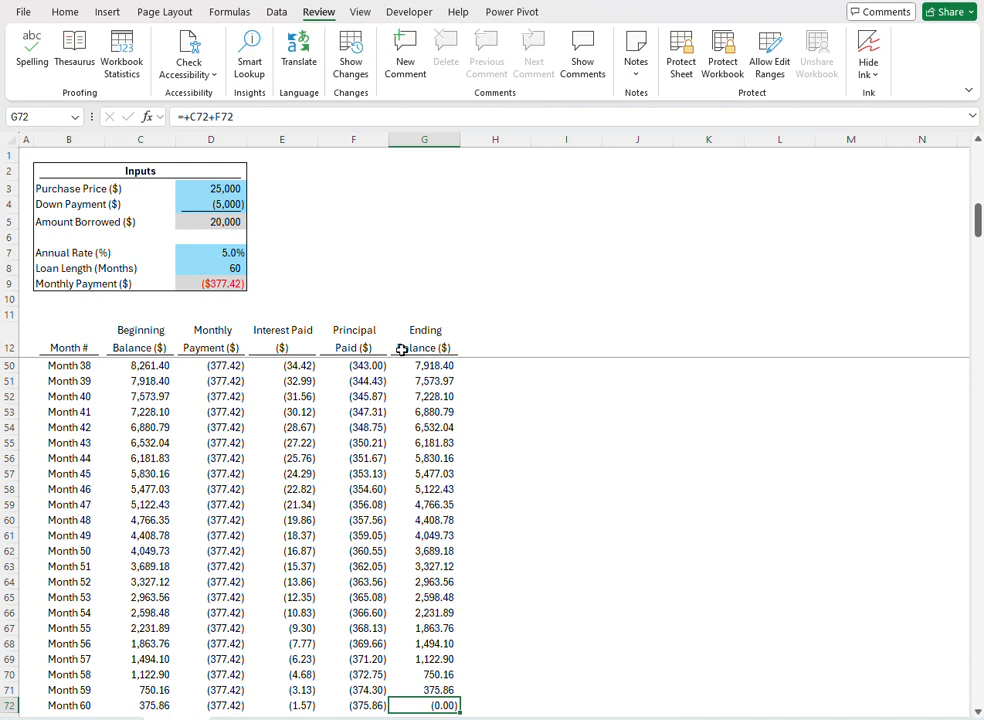
Step: Return to Month 1 and review the Principal Paid column down to Month 14 in F26
left_click(321, 334)
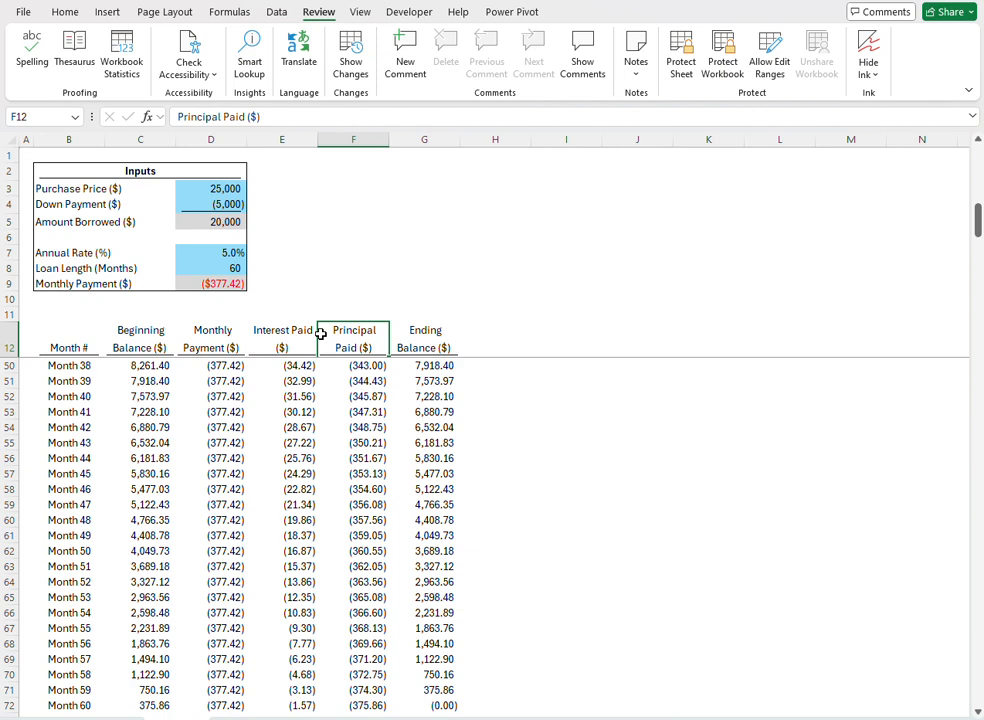
key("Down")
key("Down")
key("Down")
key("Down")
key("Down")
key("Down")
key("Down")
key("Down")
key("Down")
key("Down")
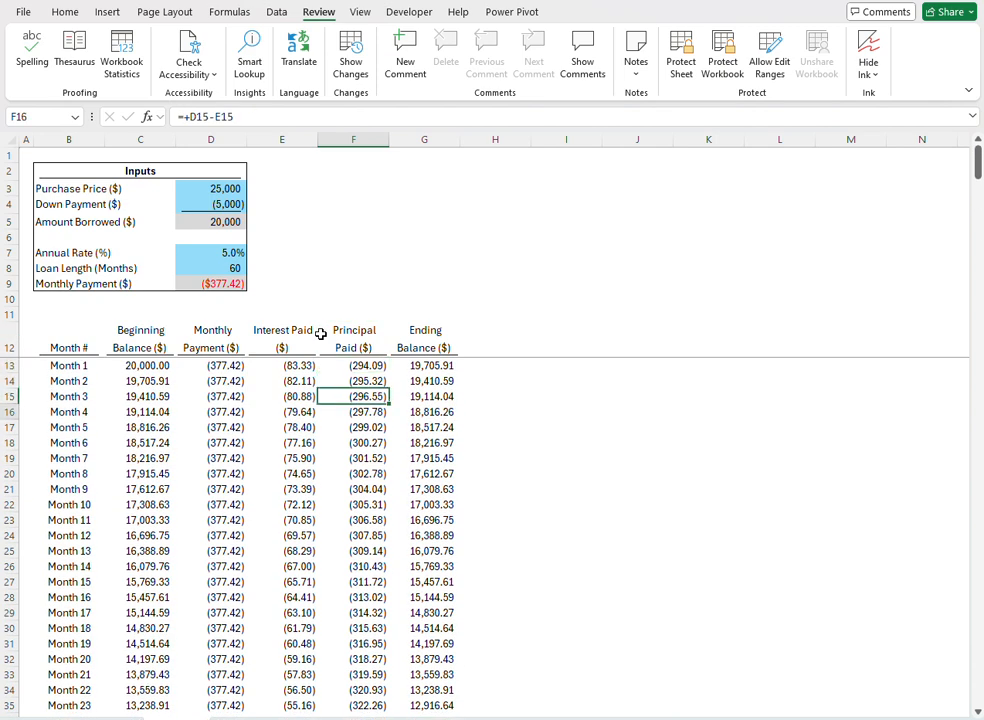
key("Down")
key("Down")
key("Down")
key("Down")
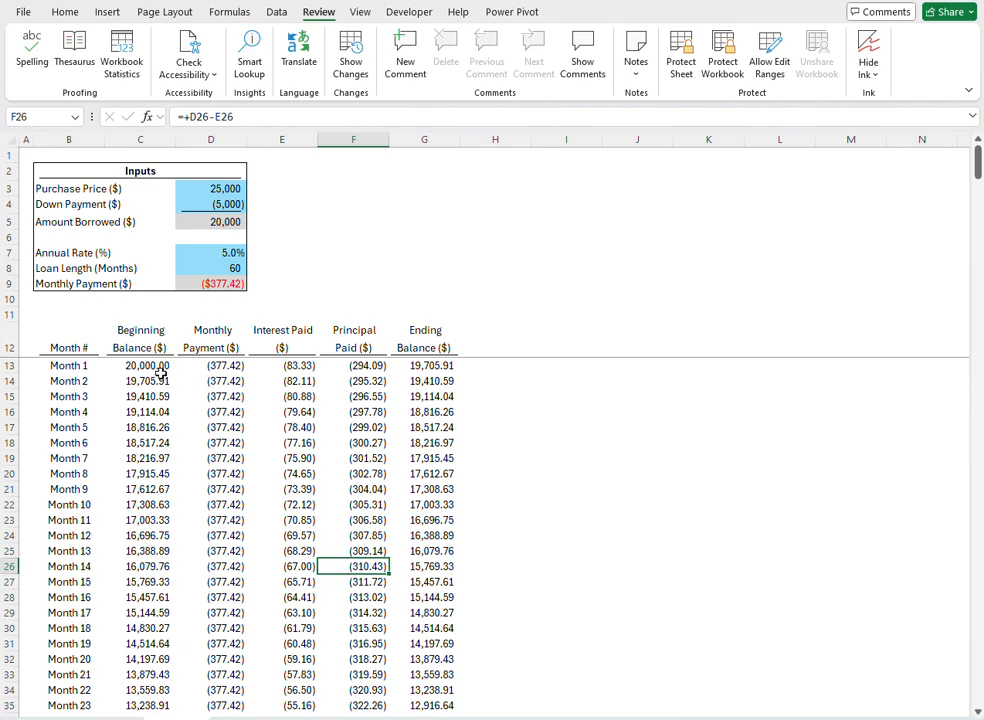
left_click(982, 530)
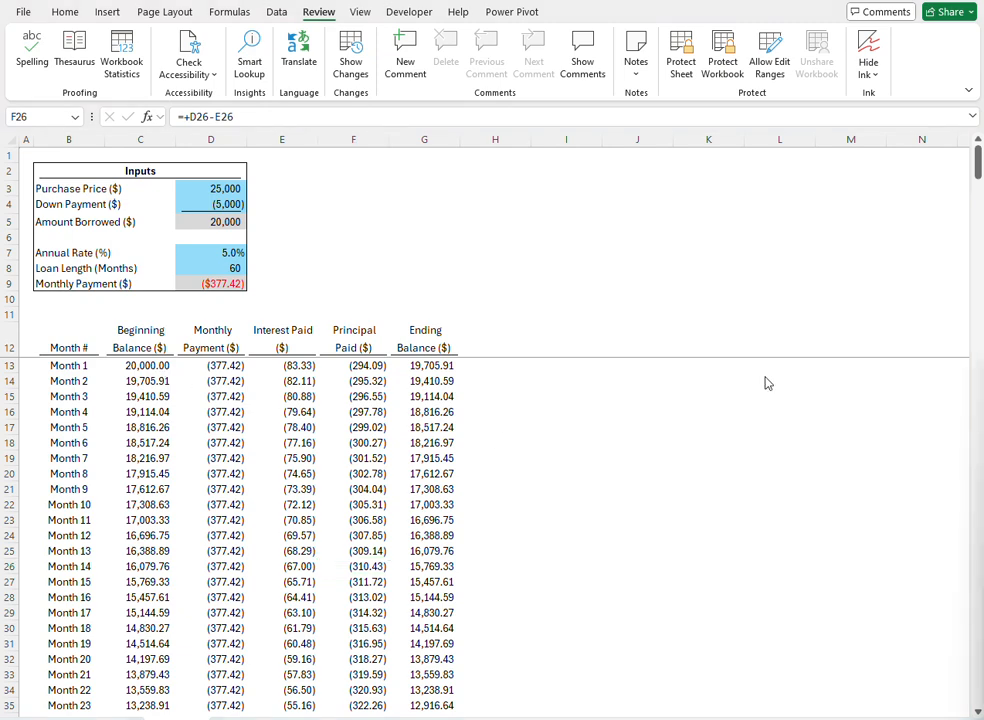